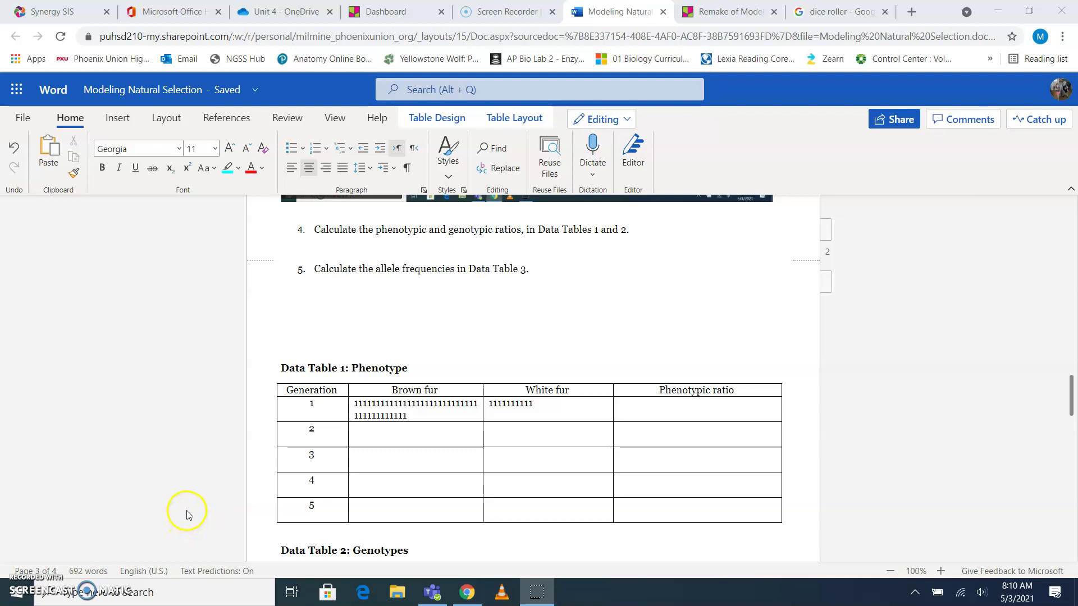
- Review the worksheet's directions and Data Tables 1 and 2, the Padlet mouse board and the Google dice roller, and return to Word
{"action": "scroll", "coordinate": [188, 517], "scroll_direction": "down", "scroll_amount": 1}
{"action": "scroll", "coordinate": [189, 514], "scroll_direction": "up", "scroll_amount": 5}
{"action": "scroll", "coordinate": [190, 513], "scroll_direction": "up", "scroll_amount": 5}
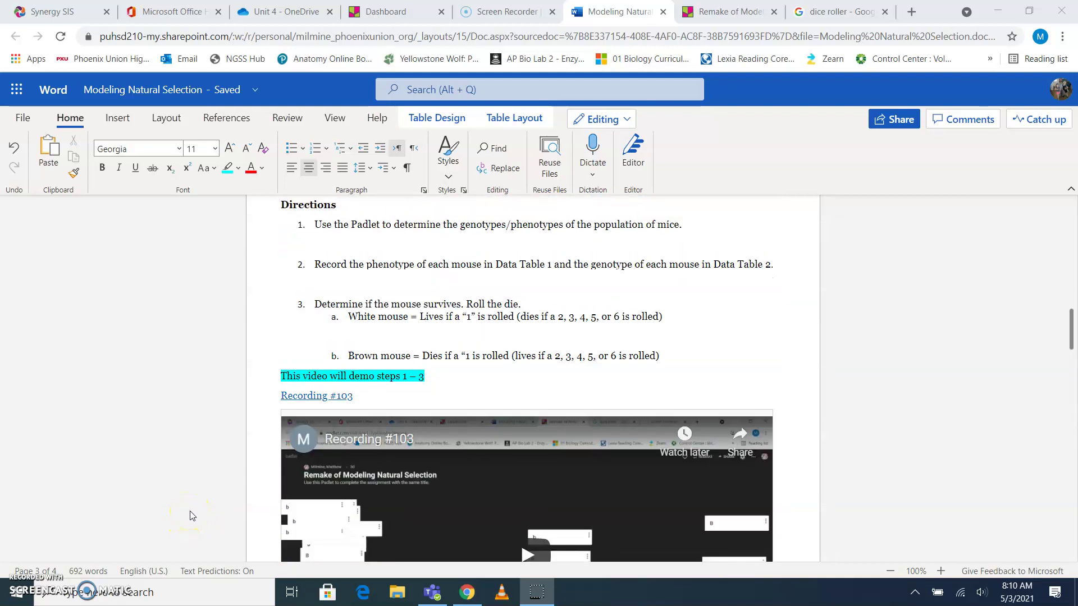
{"action": "scroll", "coordinate": [190, 511], "scroll_direction": "down", "scroll_amount": 10}
{"action": "scroll", "coordinate": [190, 515], "scroll_direction": "down", "scroll_amount": 2}
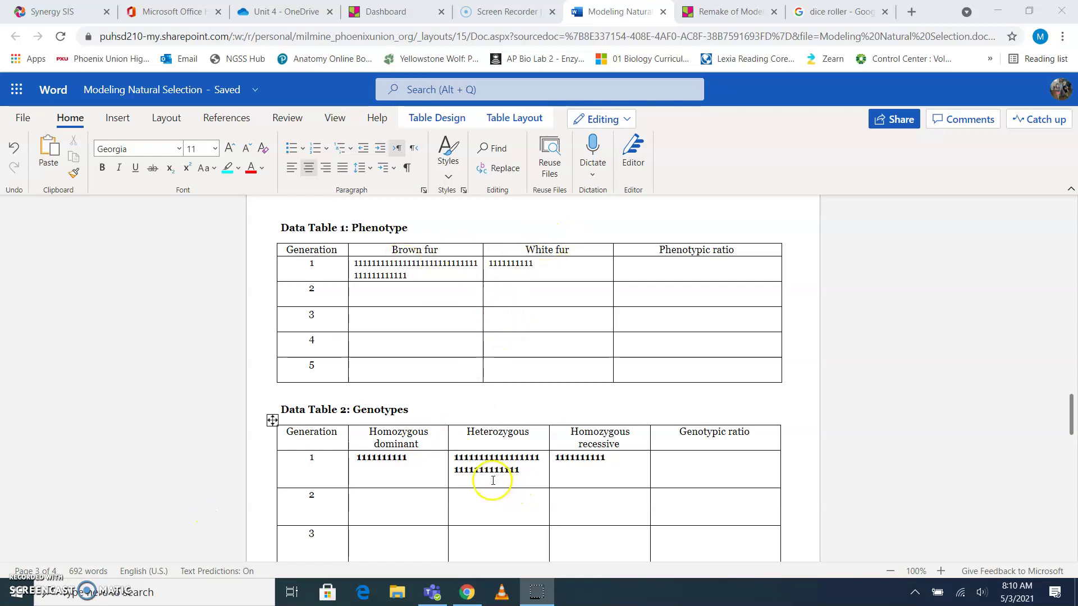
{"action": "left_click", "coordinate": [735, 12]}
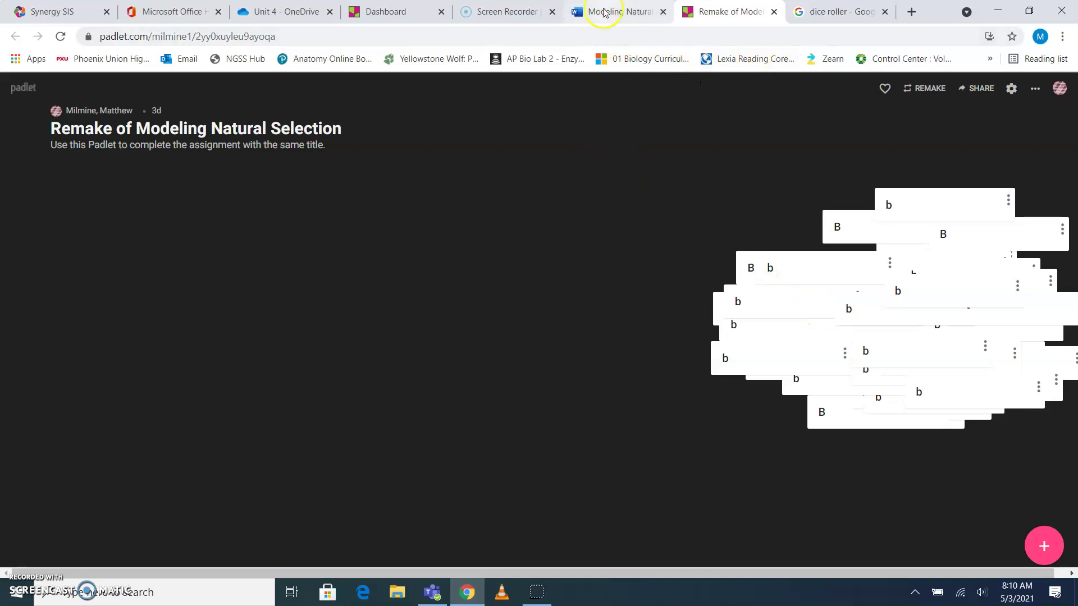
{"action": "left_click", "coordinate": [836, 12]}
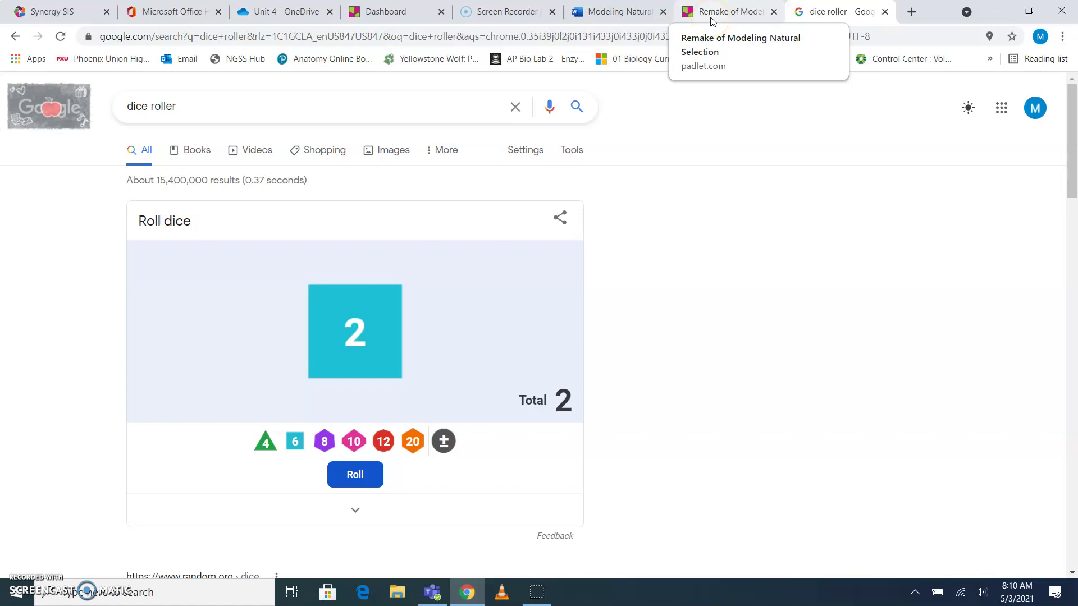
{"action": "left_click", "coordinate": [638, 15]}
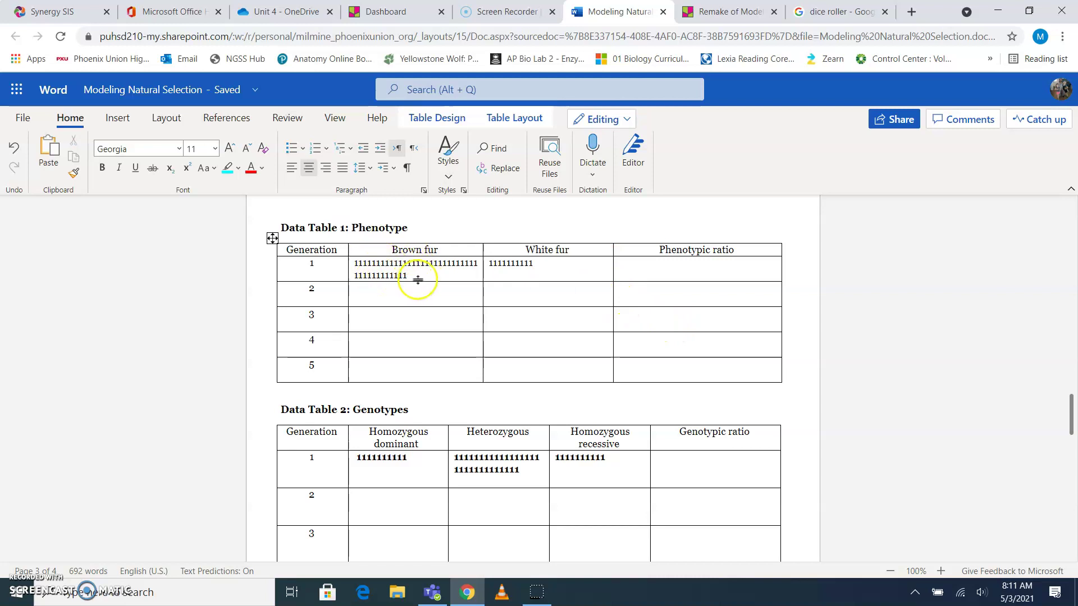
- Enter the generation 1 phenotypic ratio in Data Table 1 as 40 : 10 with the simplified 4 : 1 beneath it
{"action": "left_click", "coordinate": [633, 271]}
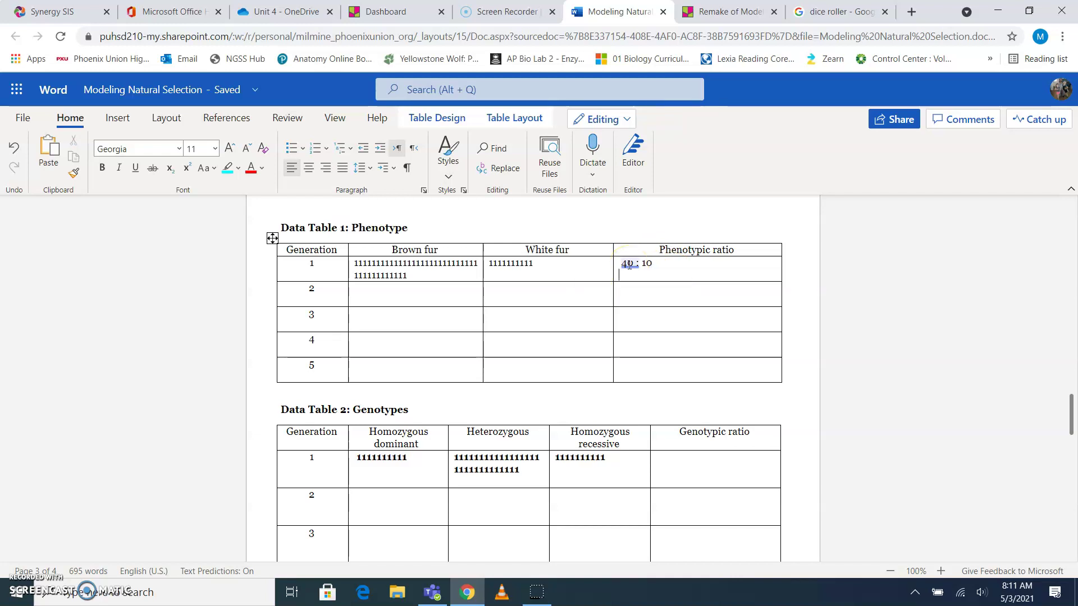
{"action": "type", "text": "4"}
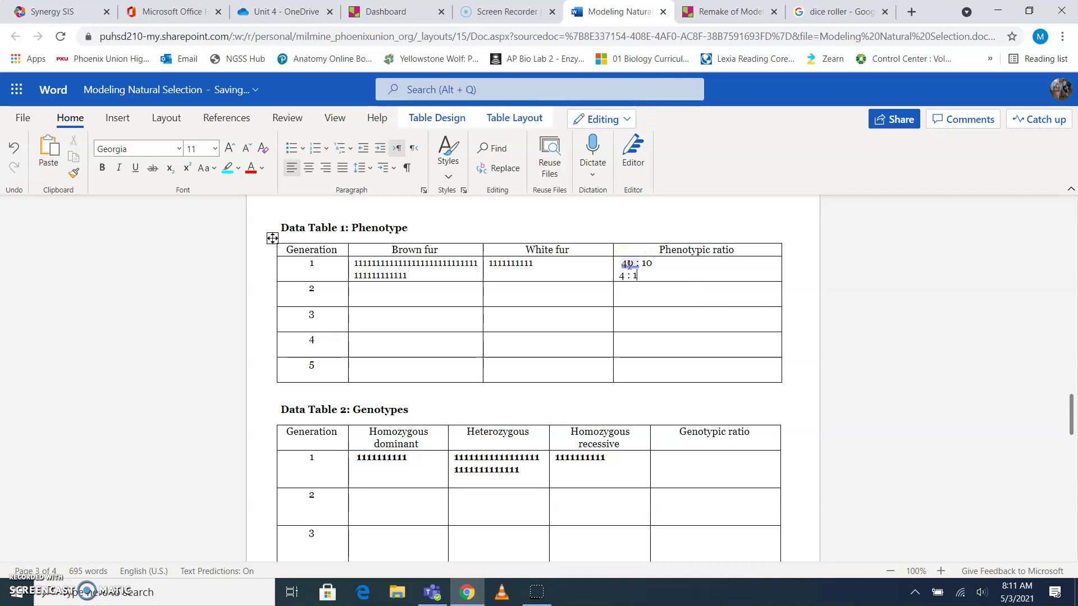
{"action": "type", "text": " : 1"}
{"action": "key", "text": "BackSpace"}
{"action": "key", "text": "BackSpace"}
{"action": "key", "text": "BackSpace"}
{"action": "key", "text": "BackSpace"}
{"action": "key", "text": "BackSpace"}
{"action": "key", "text": "BackSpace"}
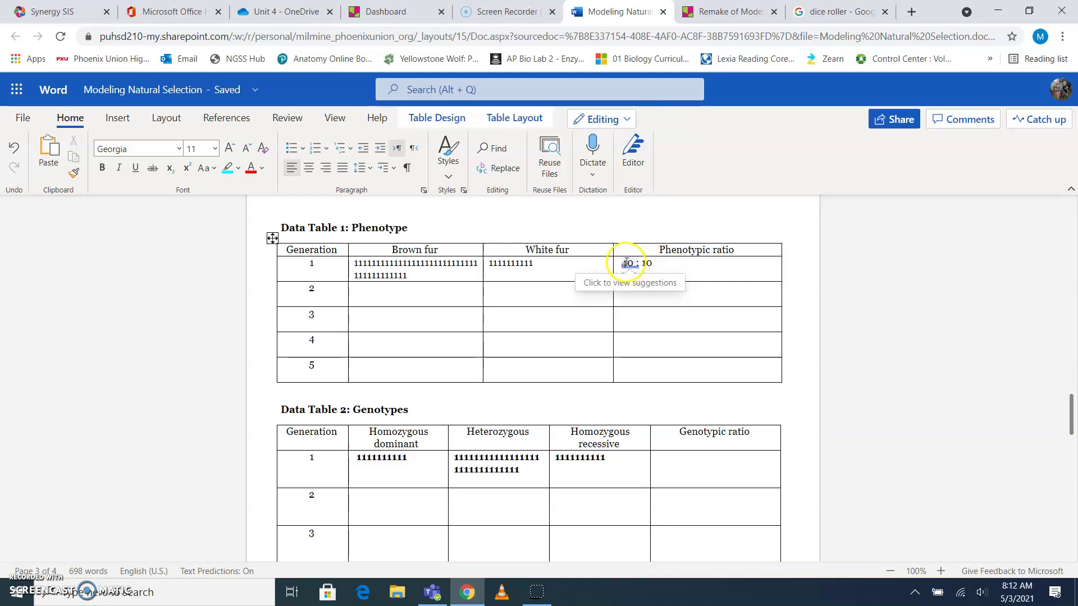
{"action": "key", "text": "ctrl+z"}
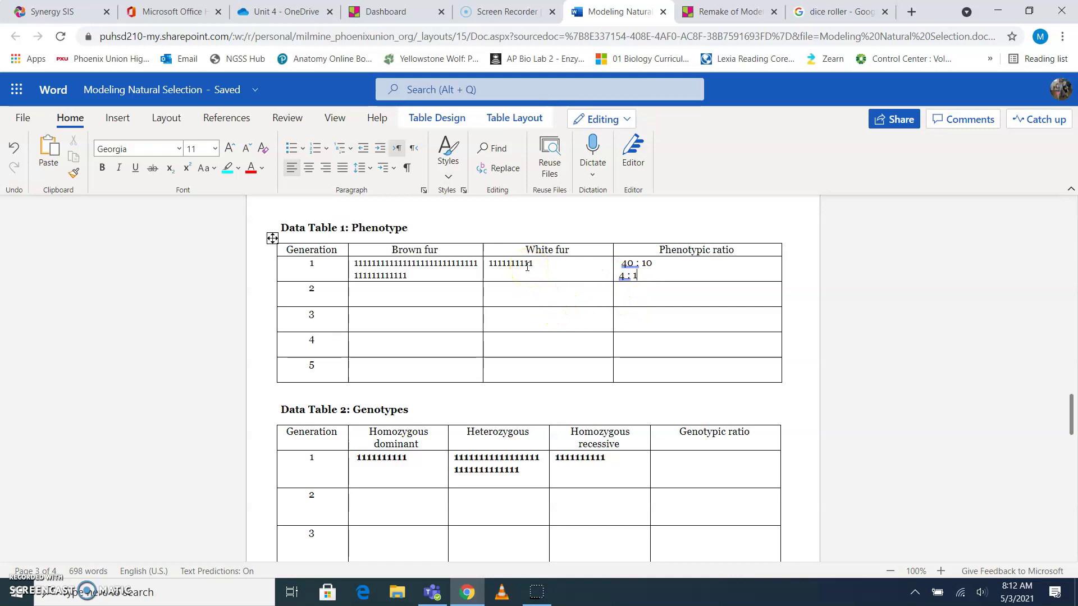
- Enter the generation 1 genotypic ratio in Data Table 2 as 10 : 30 : 10 with the simplified 1 : 3 : 1 beneath it
{"action": "scroll", "coordinate": [439, 266], "scroll_direction": "down", "scroll_amount": 3}
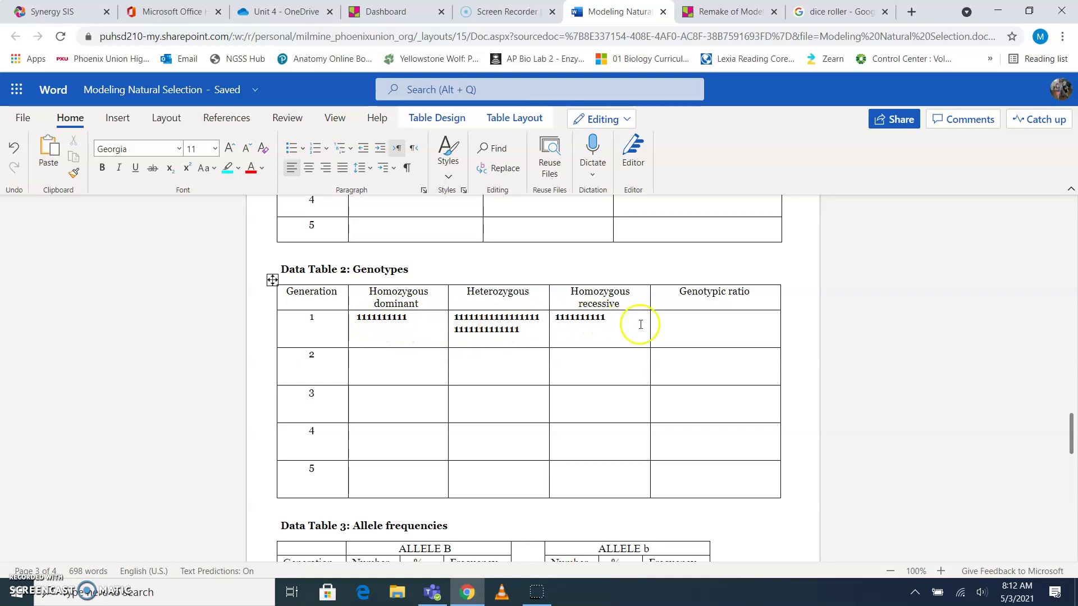
{"action": "left_click", "coordinate": [667, 323]}
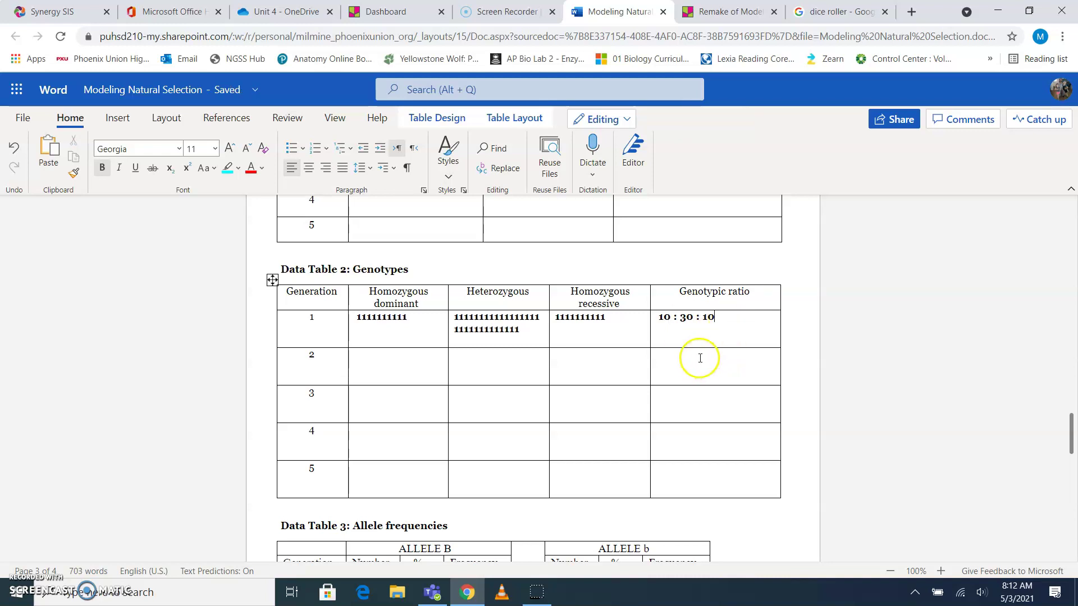
{"action": "left_click", "coordinate": [729, 344]}
{"action": "type", "text": ": 3 : 1"}
- Examine the generation 1 numbers, percentages and frequencies for alleles B and b in Data Table 3 against the genotype tallies
{"action": "scroll", "coordinate": [584, 413], "scroll_direction": "down", "scroll_amount": 4}
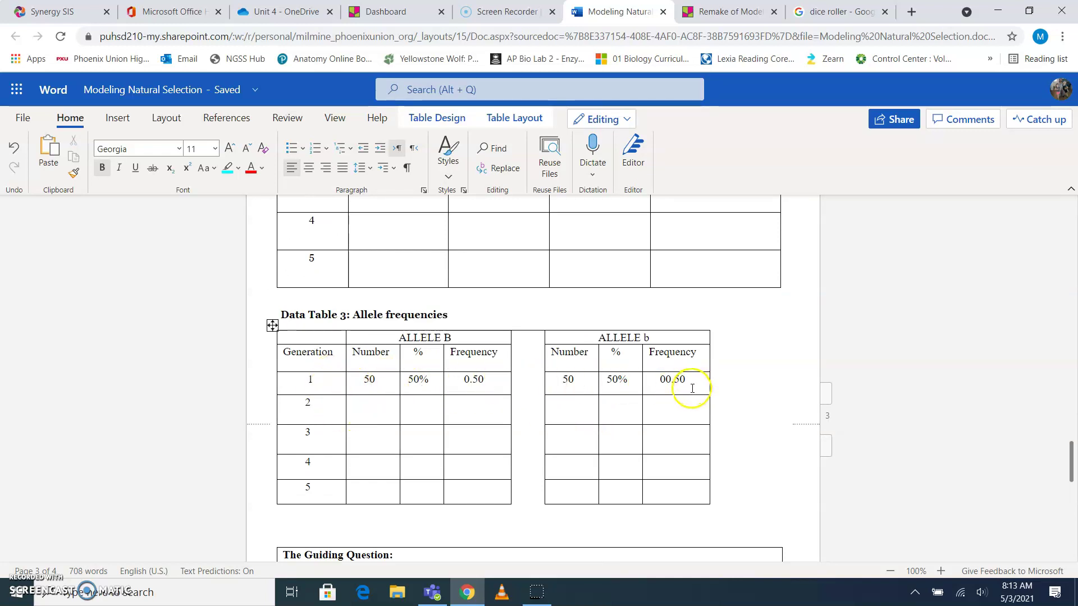
{"action": "left_click", "coordinate": [371, 410]}
{"action": "scroll", "coordinate": [371, 410], "scroll_direction": "up", "scroll_amount": 4}
{"action": "left_click", "coordinate": [385, 419]}
{"action": "scroll", "coordinate": [386, 420], "scroll_direction": "up", "scroll_amount": 1}
{"action": "scroll", "coordinate": [385, 420], "scroll_direction": "up", "scroll_amount": 2}
{"action": "scroll", "coordinate": [387, 421], "scroll_direction": "down", "scroll_amount": 4}
{"action": "left_click", "coordinate": [475, 449]}
{"action": "left_click", "coordinate": [662, 447]}
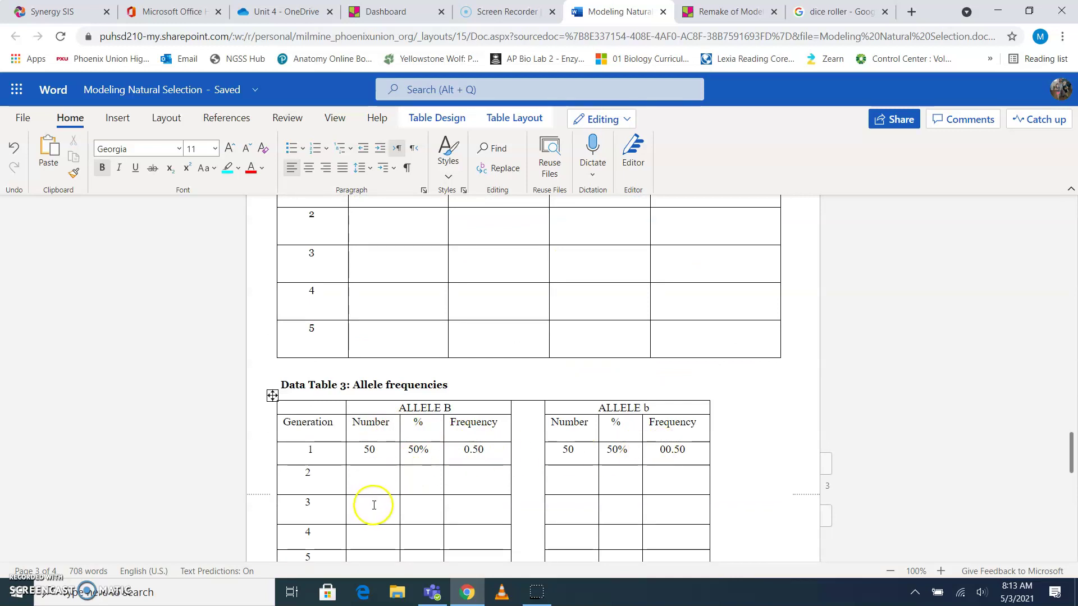
{"action": "scroll", "coordinate": [376, 503], "scroll_direction": "up", "scroll_amount": 1}
{"action": "scroll", "coordinate": [376, 502], "scroll_direction": "up", "scroll_amount": 4}
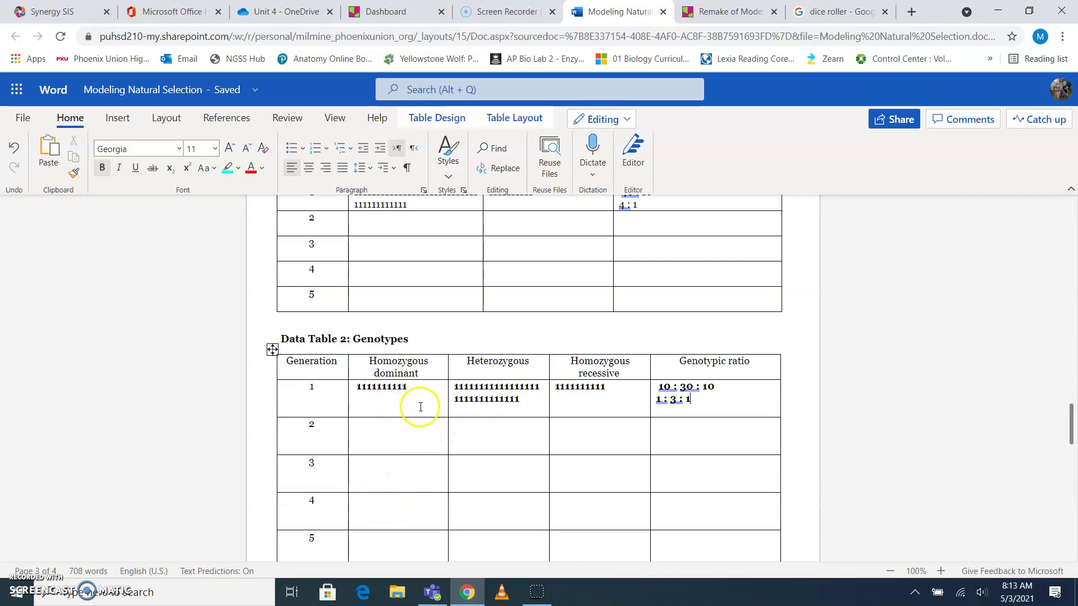
- Add the genotype BB to the Homozygous dominant column heading in Data Table 2
{"action": "double_click", "coordinate": [391, 389]}
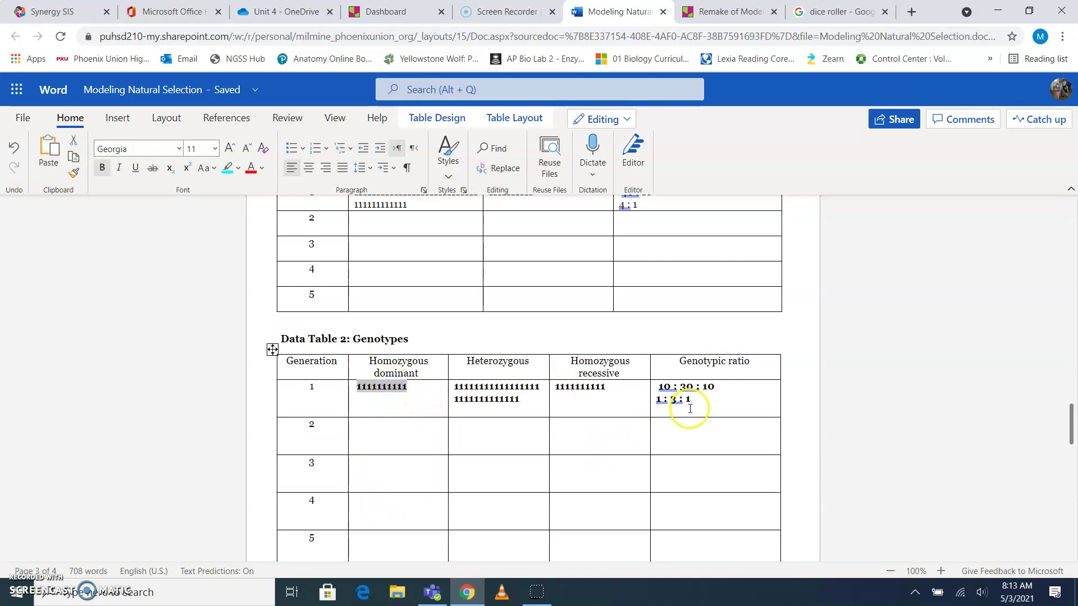
{"action": "left_click", "coordinate": [428, 373]}
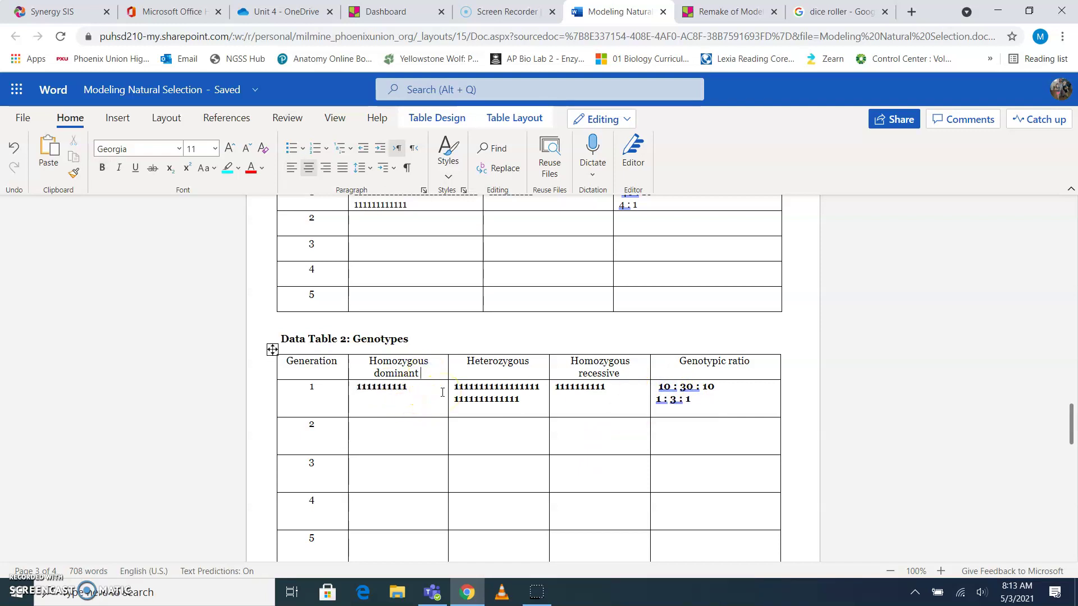
{"action": "type", "text": "BB"}
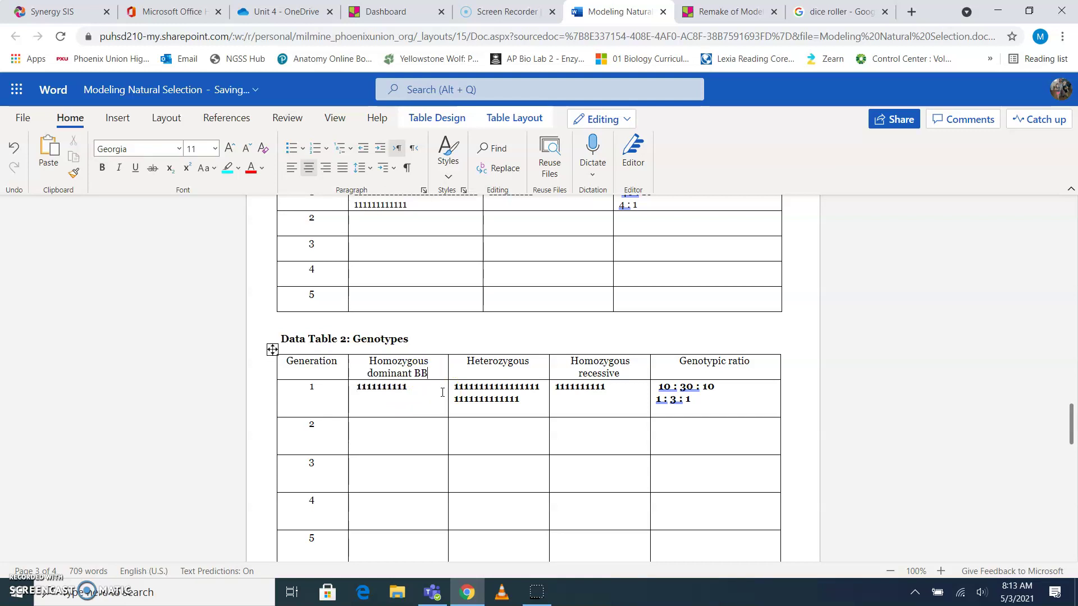
- Enter the allele count 20 below the generation 1 homozygous dominant tallies
{"action": "left_click", "coordinate": [358, 387]}
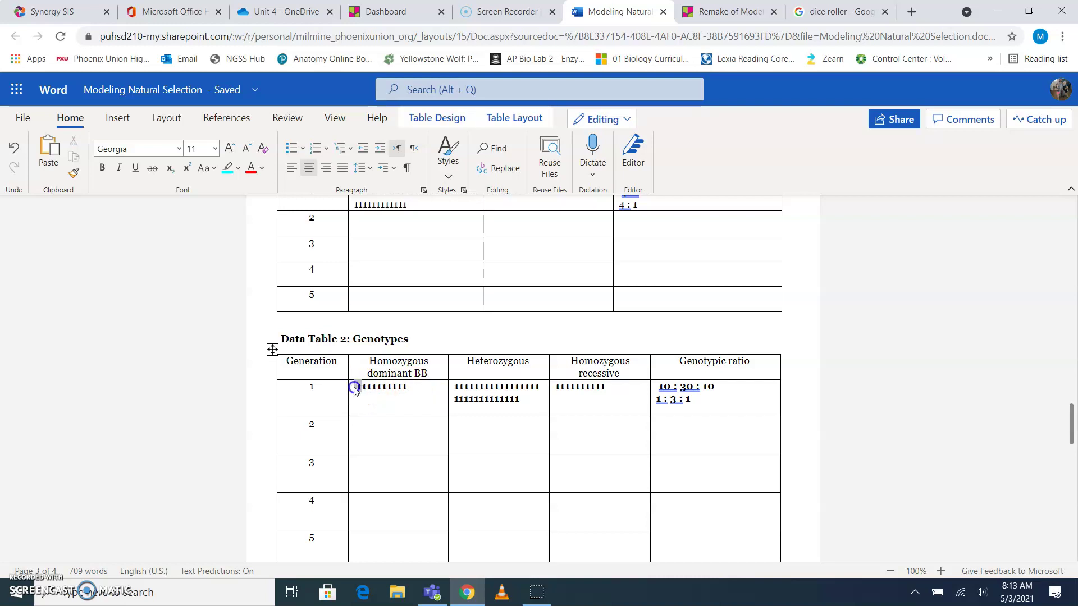
{"action": "left_click_drag", "start_coordinate": [355, 387], "coordinate": [363, 389]}
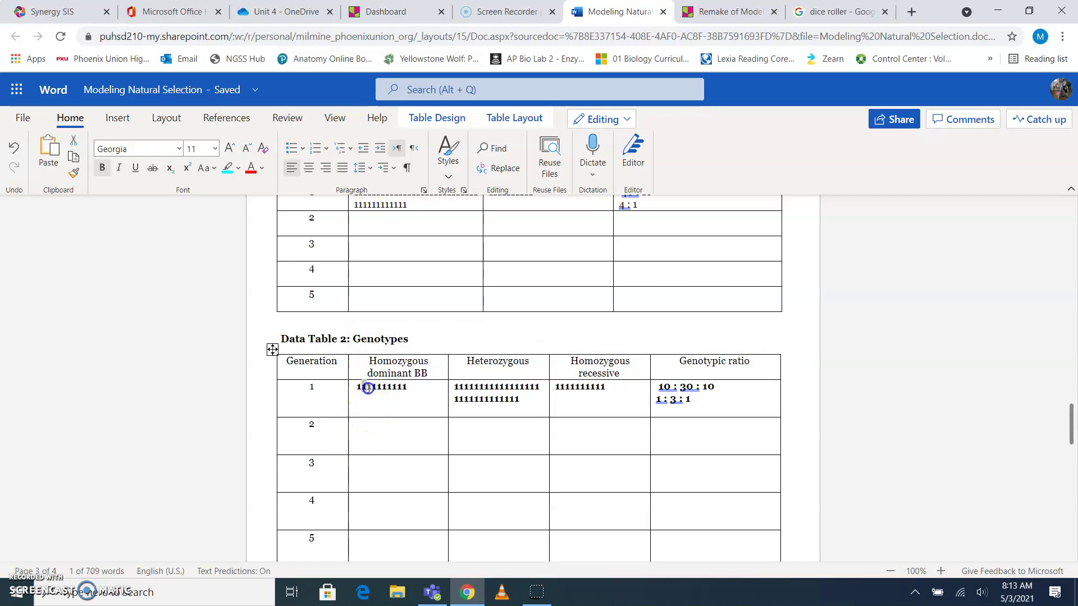
{"action": "double_click", "coordinate": [368, 389]}
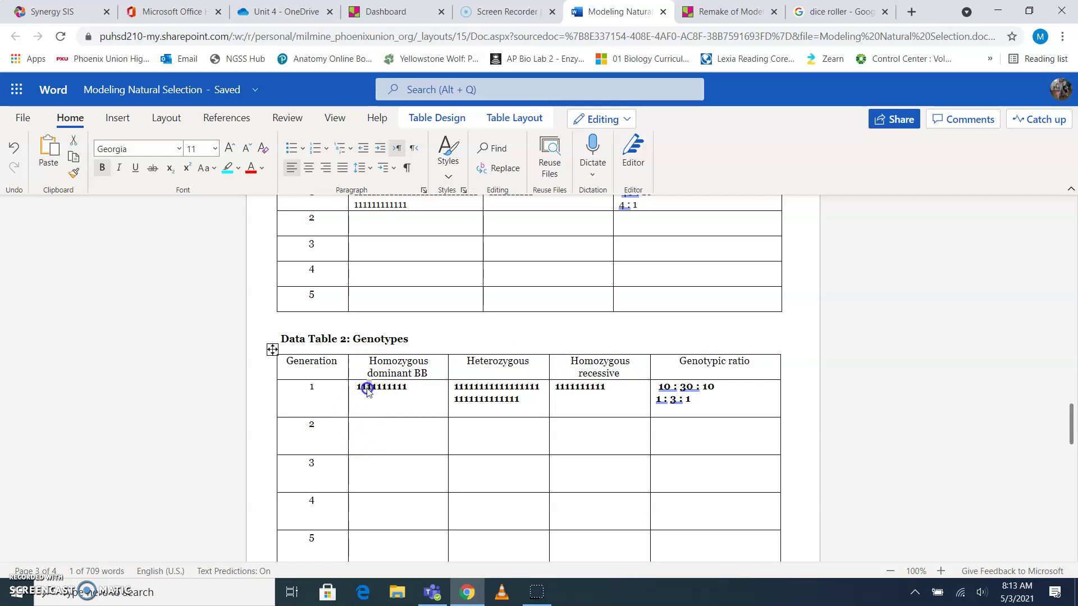
{"action": "left_click", "coordinate": [415, 396]}
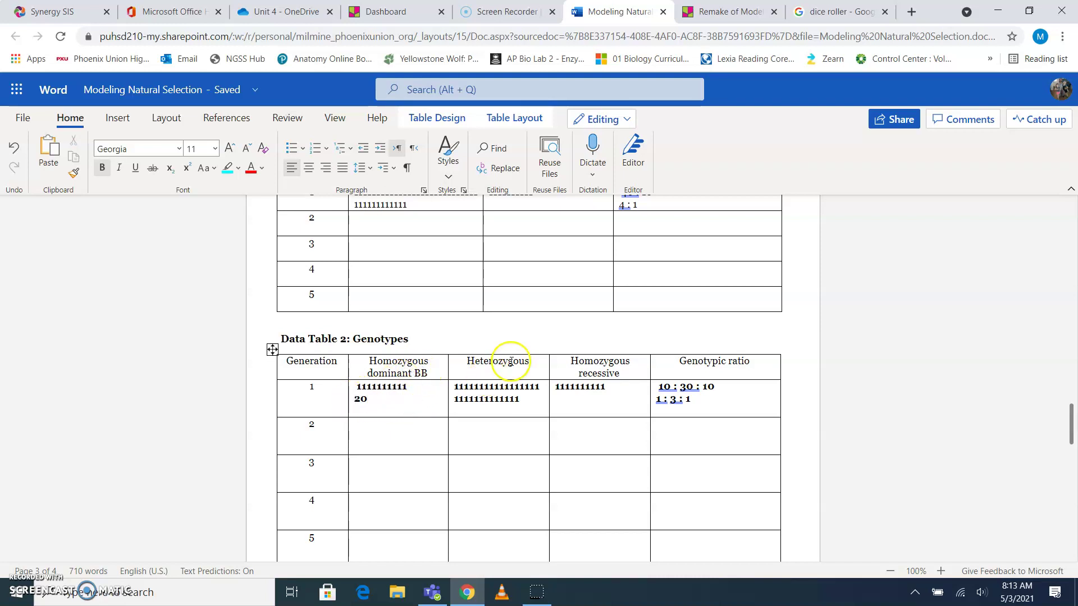
- Add Bb to the Heterozygous column heading and enter 30 below that column's generation 1 tallies
{"action": "left_click", "coordinate": [533, 364]}
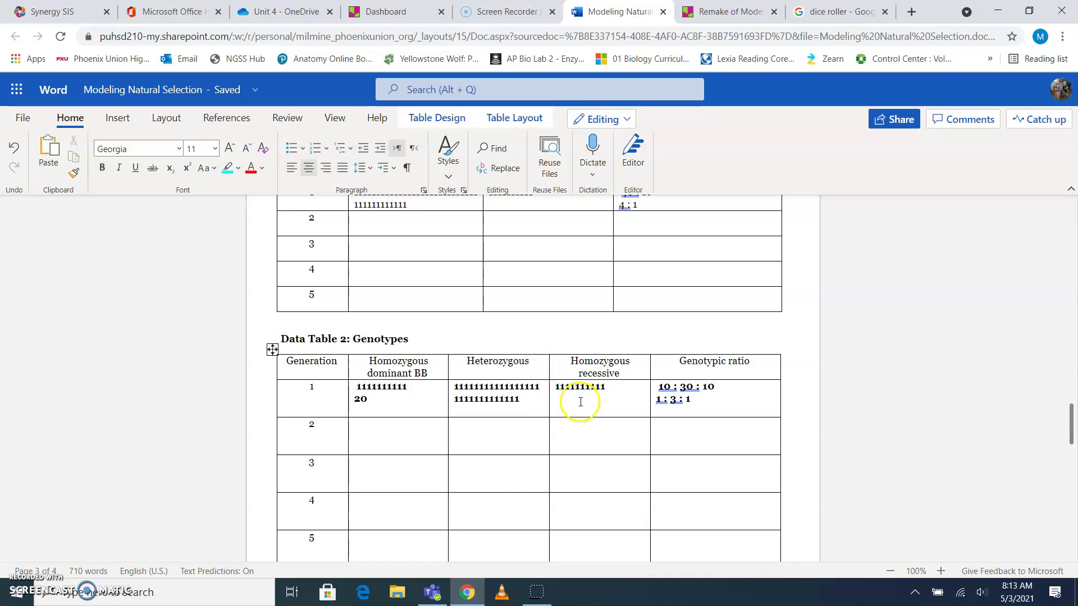
{"action": "type", "text": "Bb"}
{"action": "left_click", "coordinate": [519, 399]}
{"action": "left_click_drag", "start_coordinate": [519, 399], "coordinate": [453, 386]}
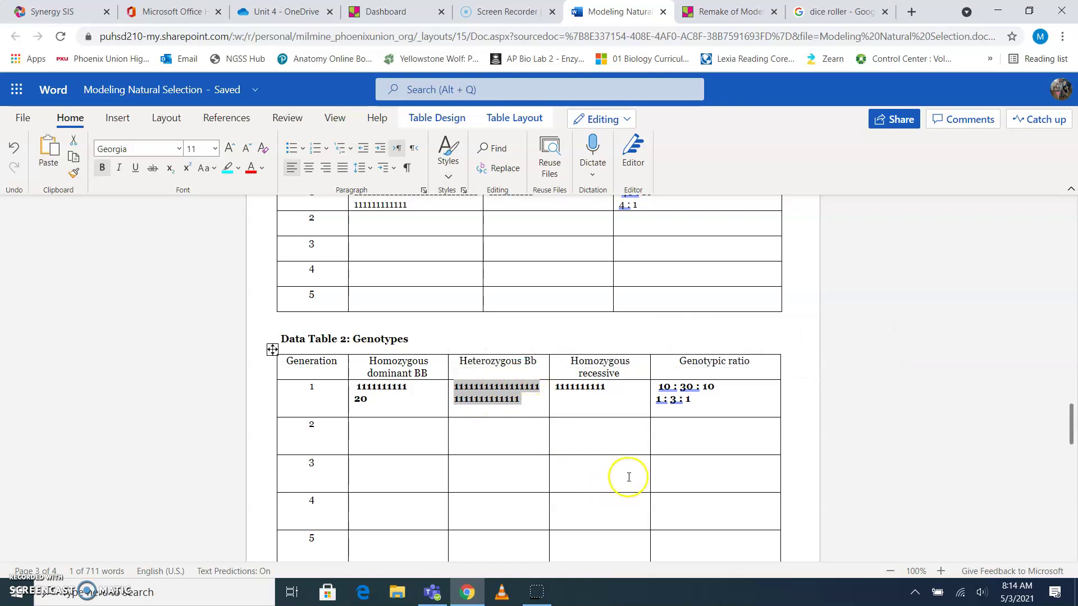
{"action": "left_click", "coordinate": [508, 411]}
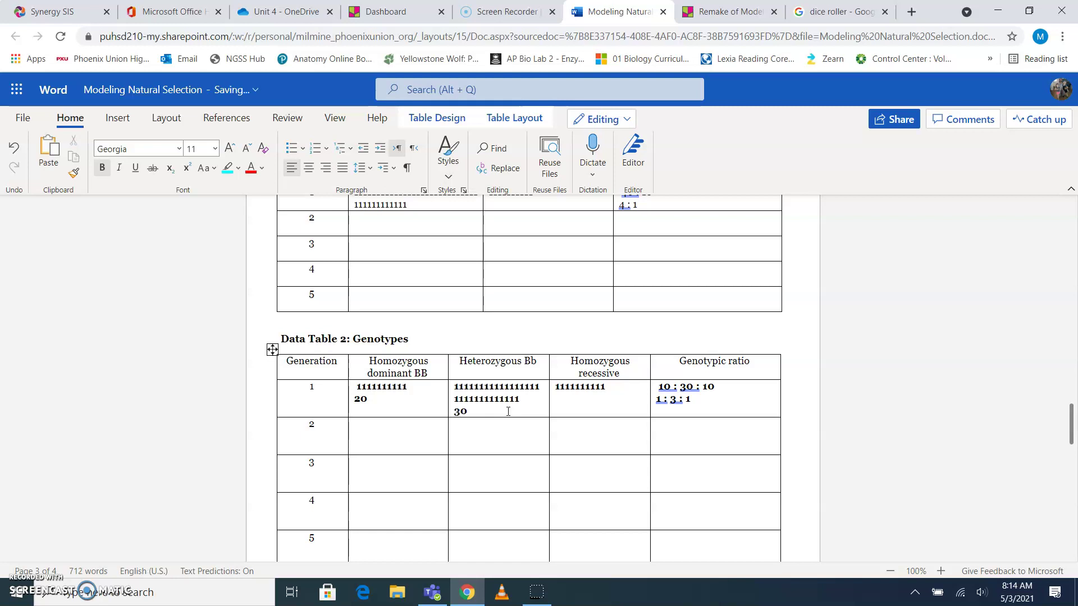
- Append "B's" to the generation 1 counts 20 and 30, and check them against the allele B number in Data Table 3
{"action": "left_click", "coordinate": [385, 399]}
{"action": "type", "text": "B's"}
{"action": "left_click", "coordinate": [497, 412]}
{"action": "scroll", "coordinate": [458, 412], "scroll_direction": "down", "scroll_amount": 5}
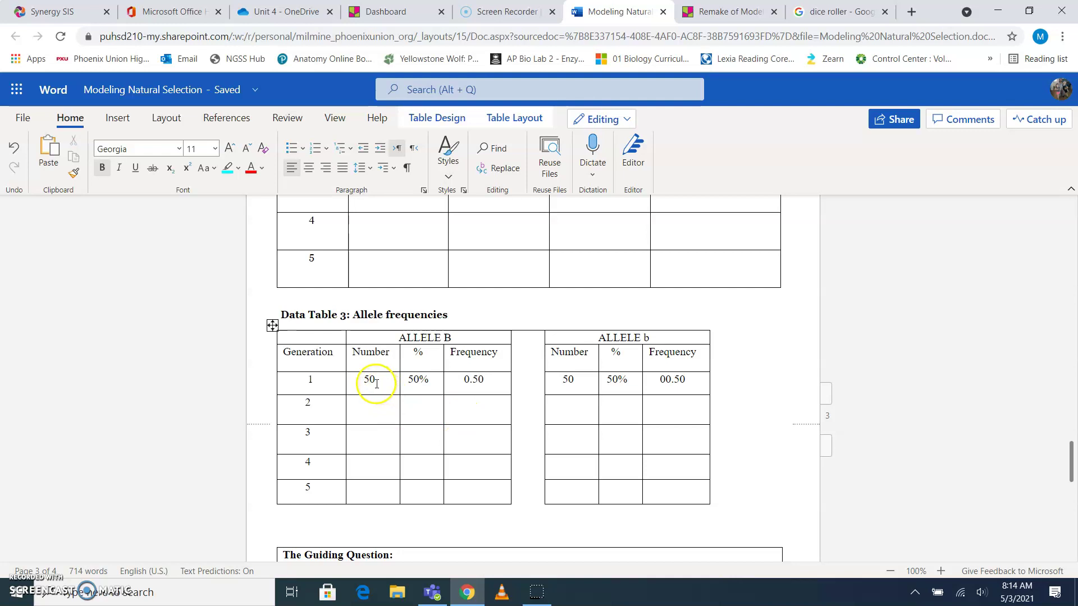
{"action": "scroll", "coordinate": [373, 385], "scroll_direction": "up", "scroll_amount": 5}
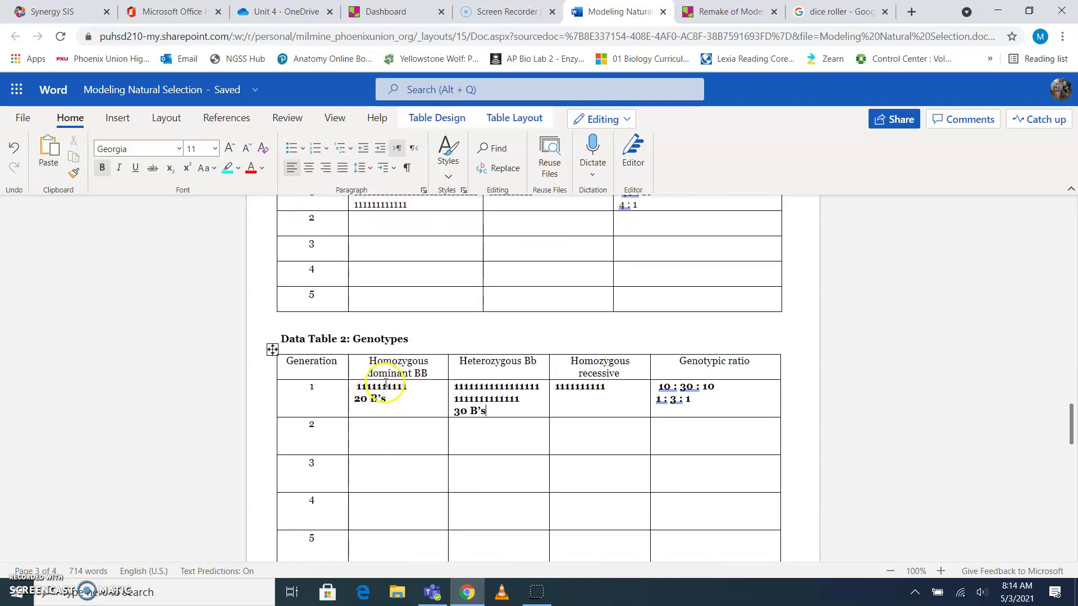
- Add the genotype bb to the Homozygous recessive column heading in Data Table 2
{"action": "left_click", "coordinate": [621, 373]}
{"action": "type", "text": "b"}
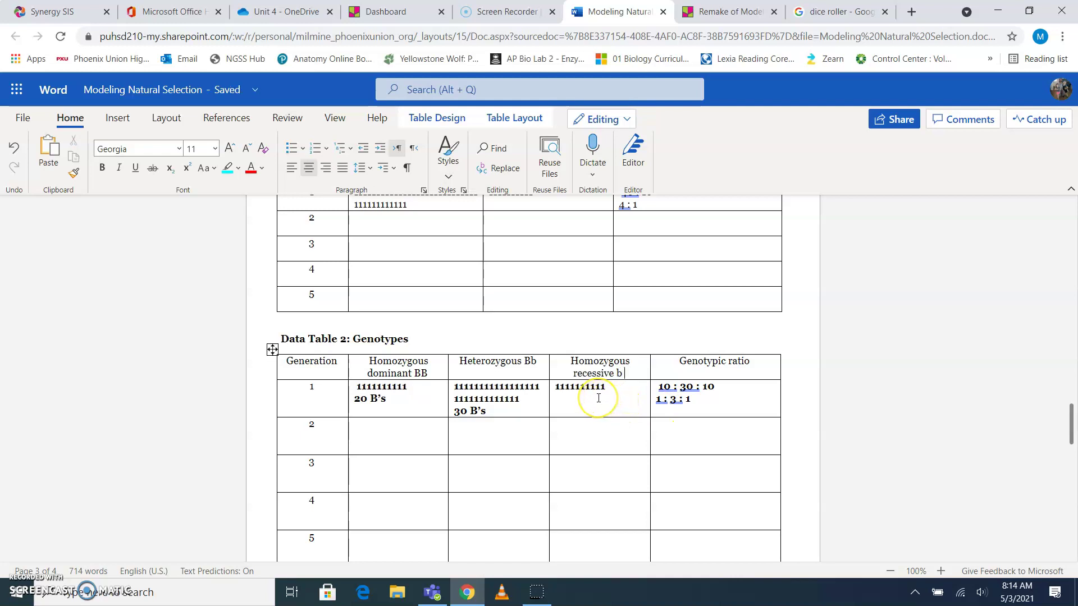
{"action": "type", "text": "b"}
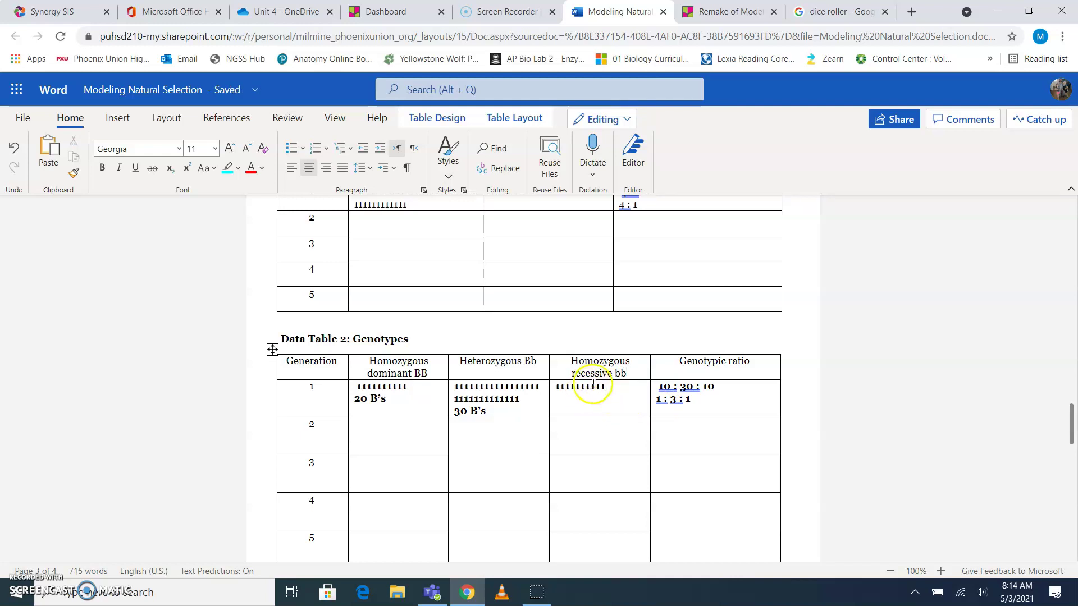
- Enter "20 b's" below the generation 1 homozygous recessive tallies and add "30 b's" beside the heterozygous "30 B's"
{"action": "left_click", "coordinate": [606, 404]}
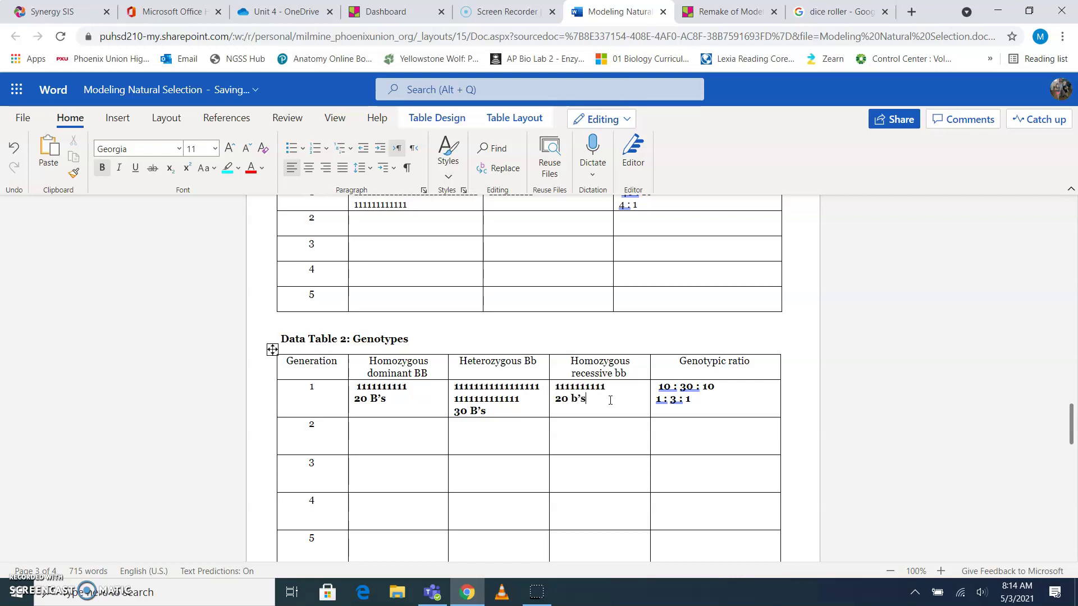
{"action": "left_click", "coordinate": [532, 400]}
{"action": "left_click", "coordinate": [513, 413]}
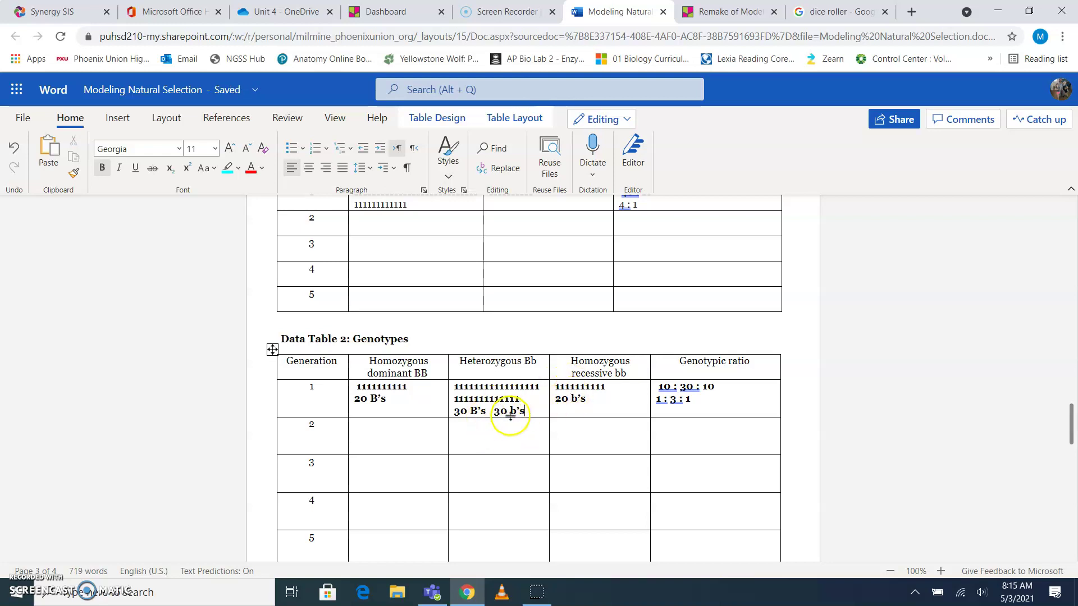
- Check the generation 1 allele b and allele B numbers in Data Table 3, view the Padlet board, and return to Word
{"action": "scroll", "coordinate": [511, 420], "scroll_direction": "down", "scroll_amount": 6}
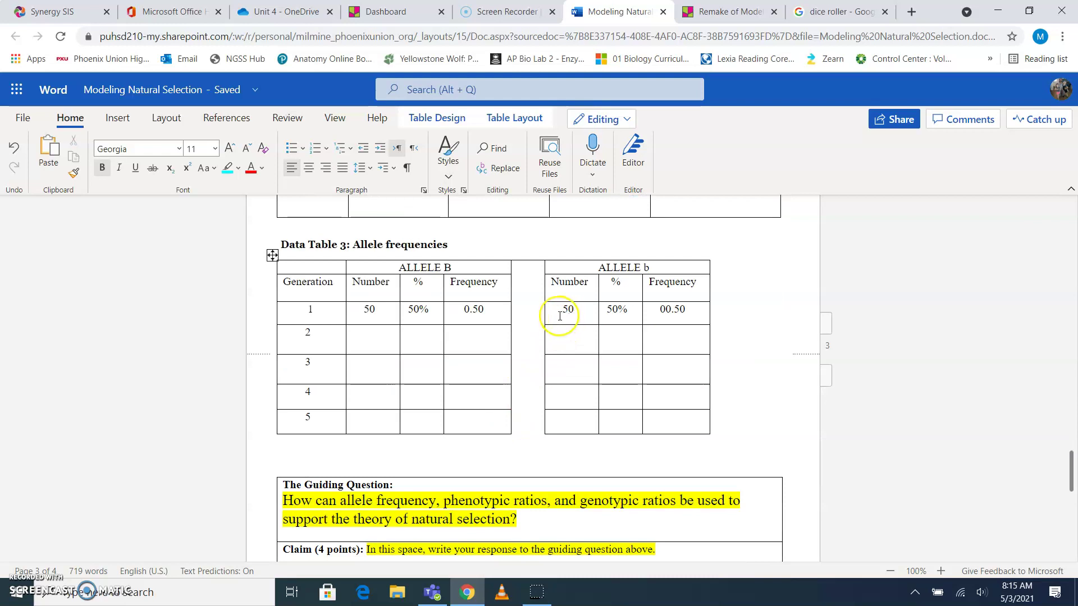
{"action": "left_click", "coordinate": [568, 308]}
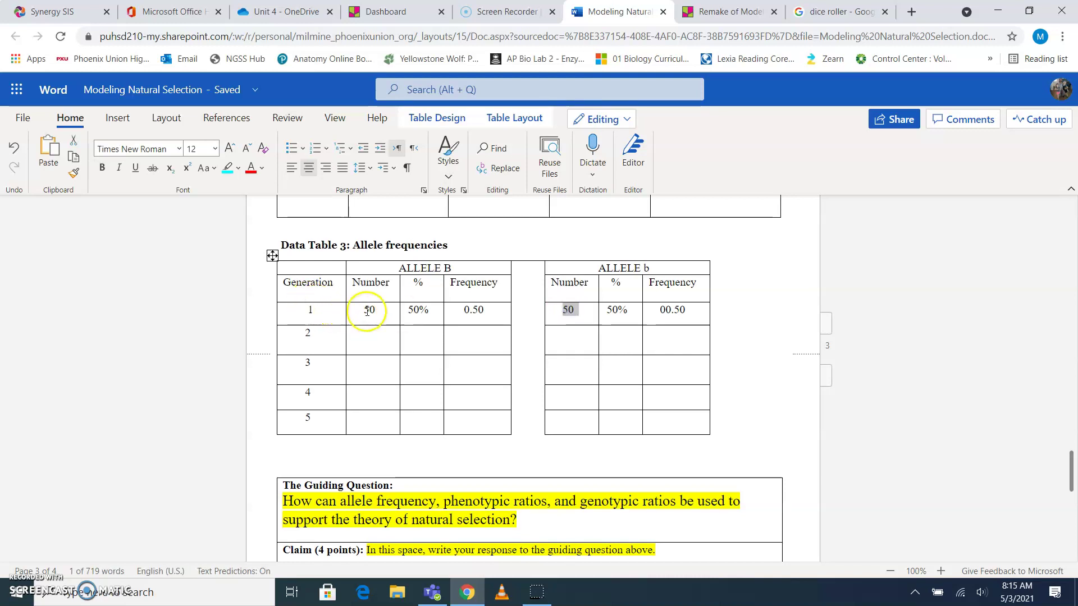
{"action": "double_click", "coordinate": [366, 310]}
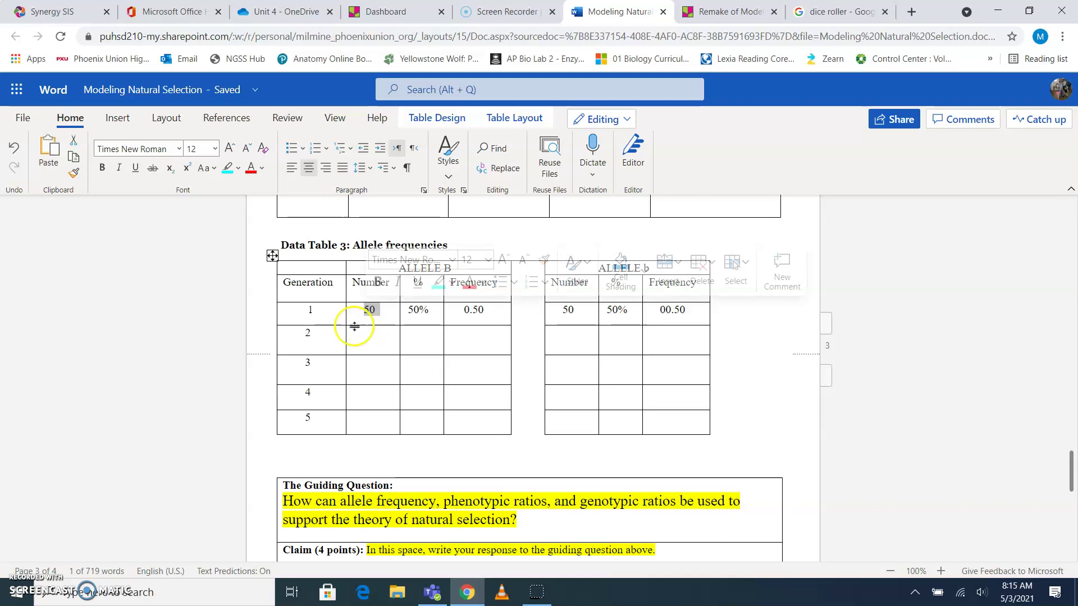
{"action": "left_click", "coordinate": [720, 18]}
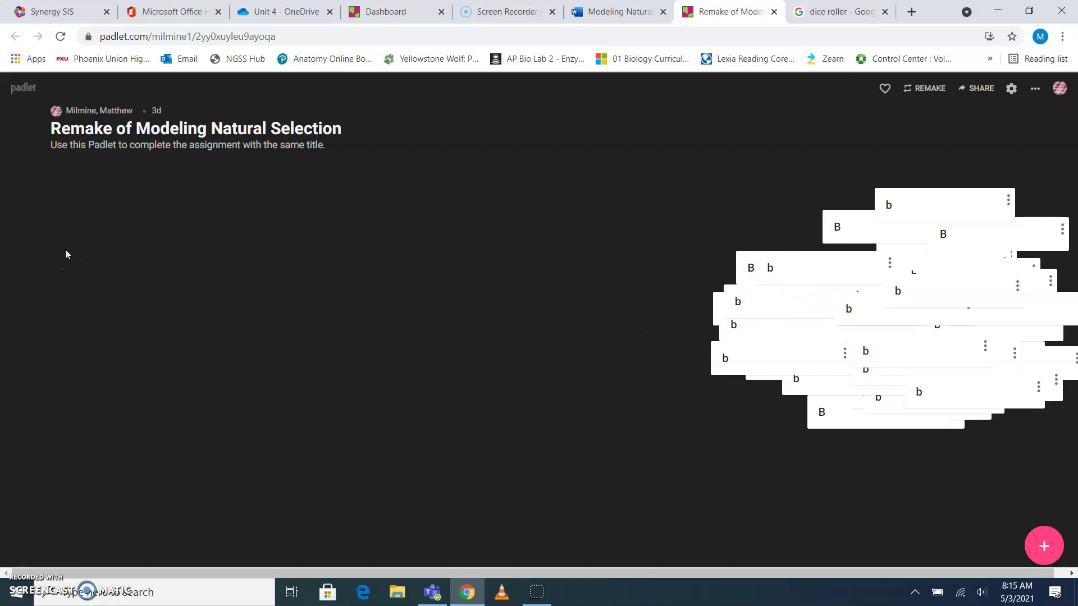
{"action": "left_click", "coordinate": [614, 16]}
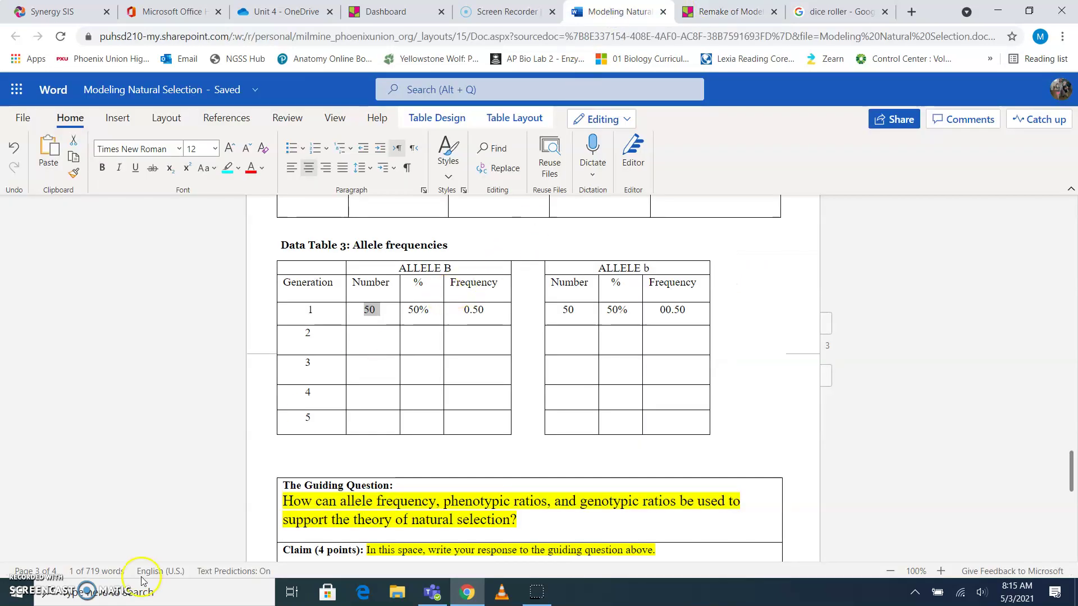
- Search Google for "calculator" in a new browser tab, and return to the Modeling Natural Selection document in Word
{"action": "left_click", "coordinate": [23, 587]}
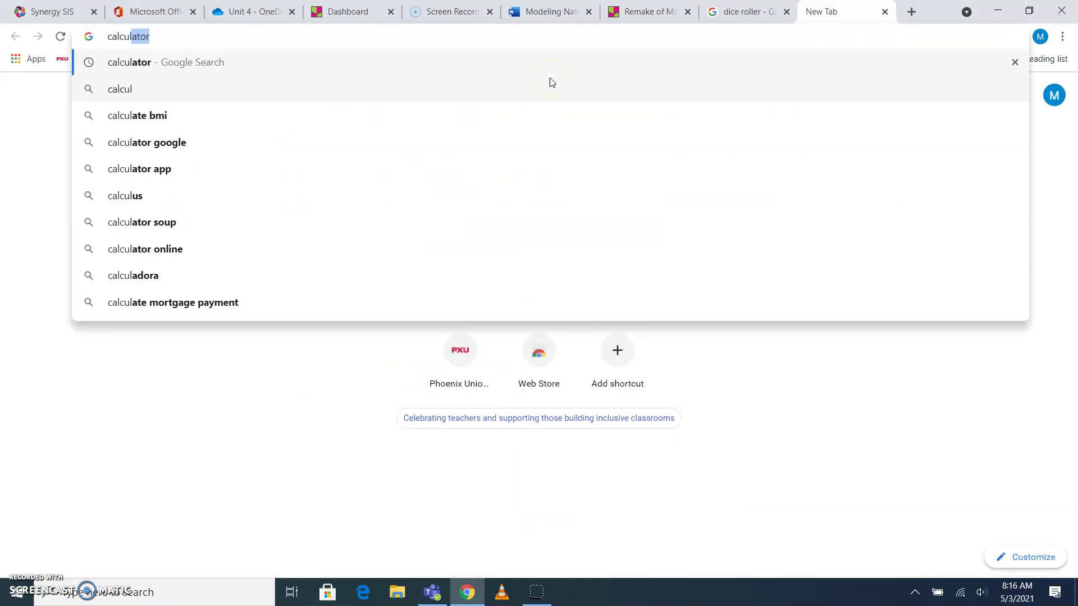
{"action": "type", "text": "t"}
{"action": "key", "text": "Return"}
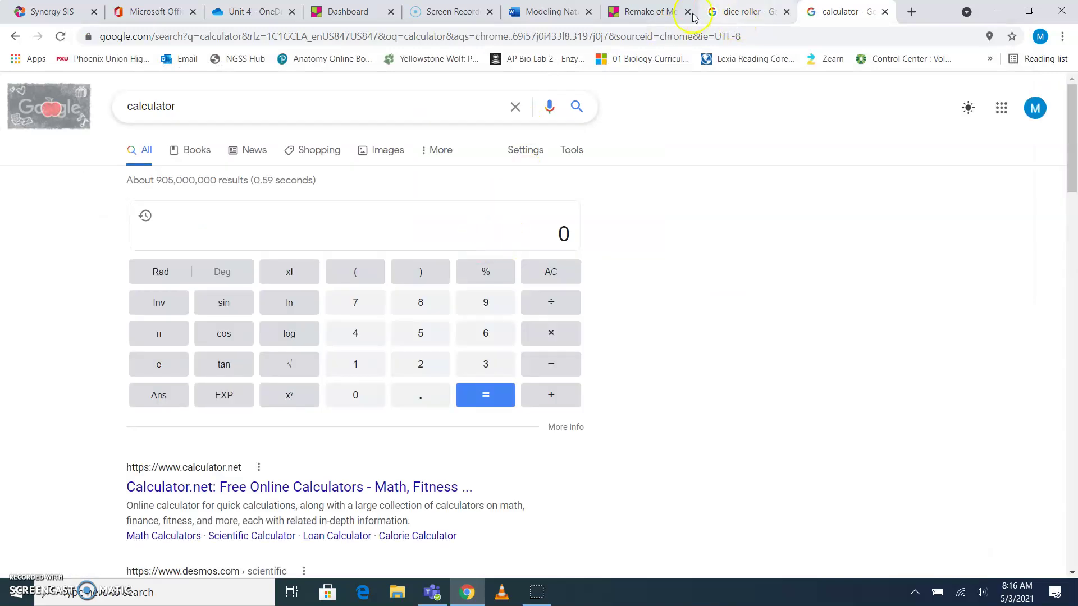
{"action": "left_click", "coordinate": [553, 12]}
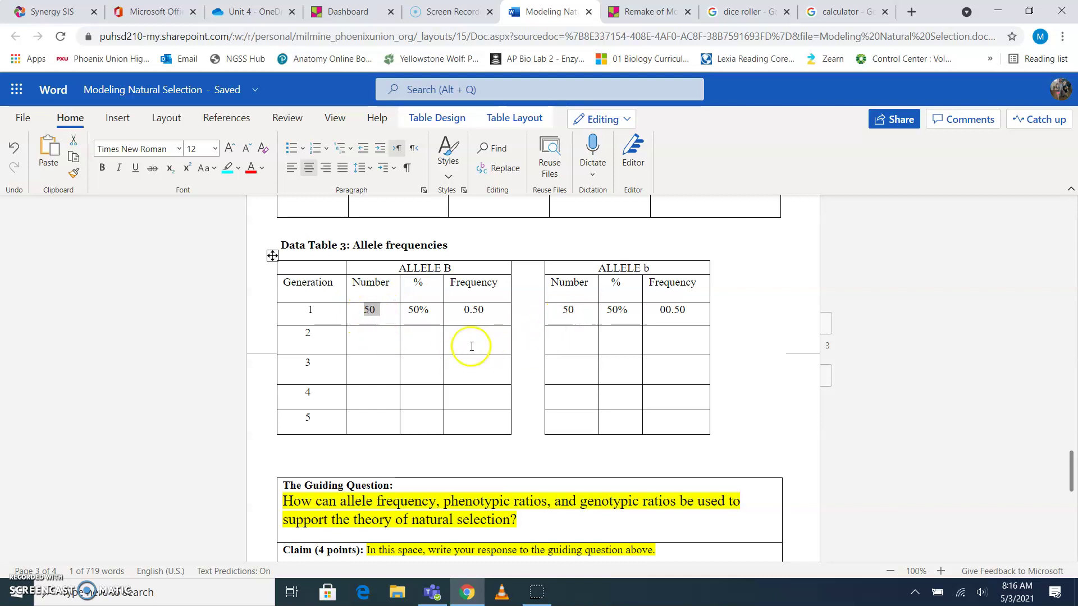
- Check the generation 1 allele B number in Data Table 3, and calculate 50 ÷ 100 in the Google calculator
{"action": "left_click", "coordinate": [363, 314]}
{"action": "left_click", "coordinate": [842, 12]}
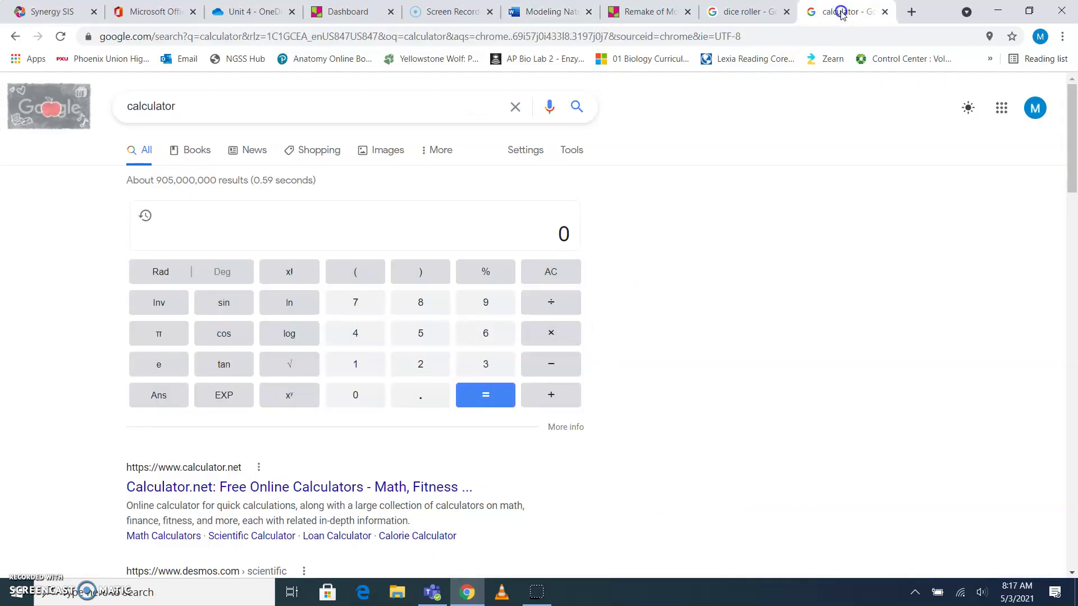
{"action": "left_click", "coordinate": [422, 335]}
{"action": "left_click", "coordinate": [367, 399]}
{"action": "left_click", "coordinate": [556, 303]}
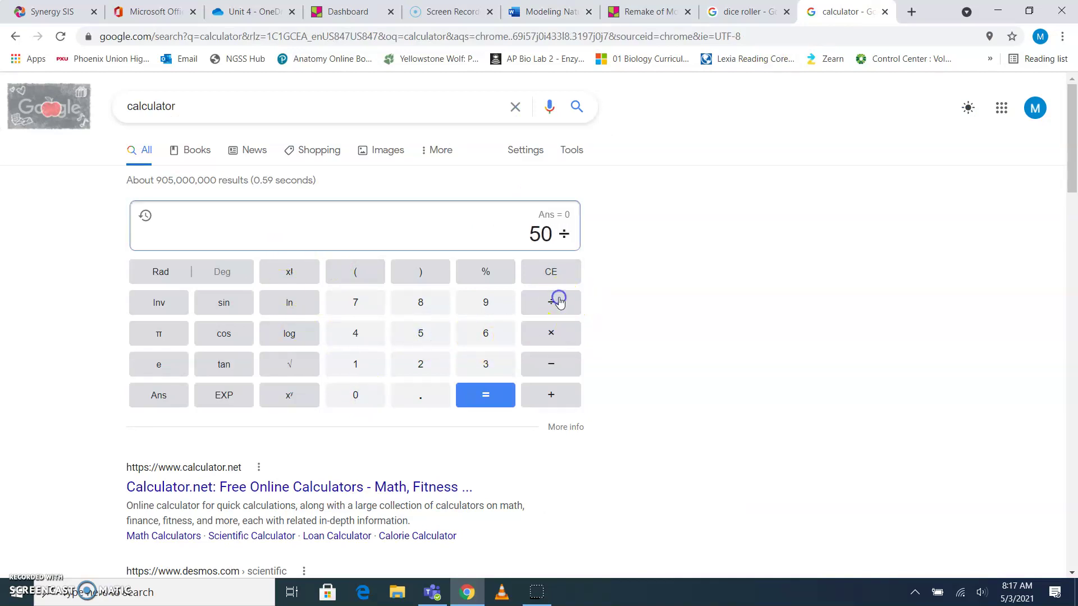
{"action": "left_click", "coordinate": [356, 365]}
{"action": "double_click", "coordinate": [359, 395]}
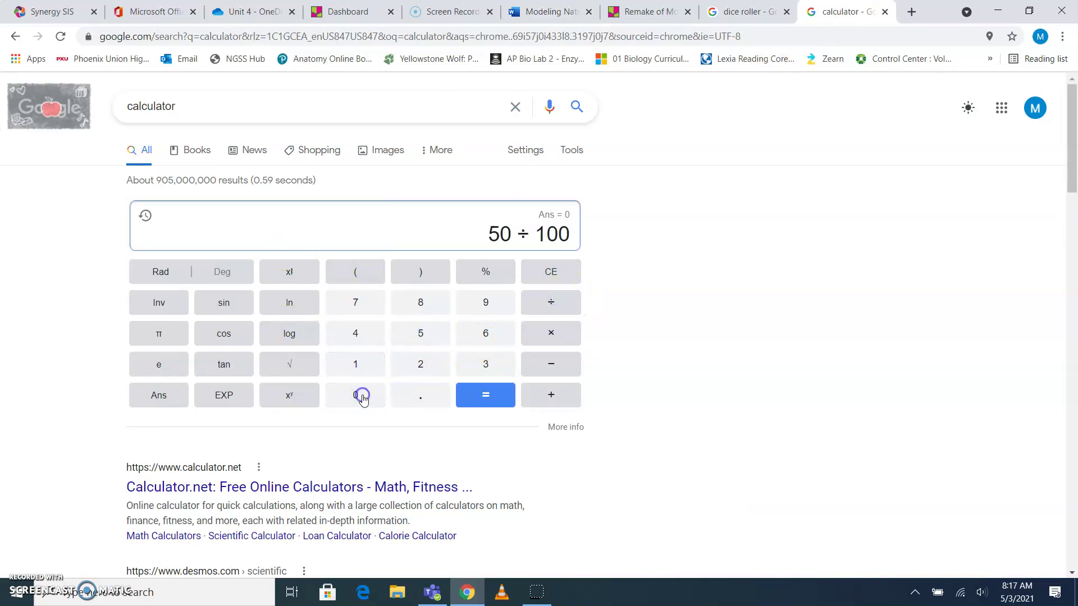
{"action": "left_click", "coordinate": [501, 397]}
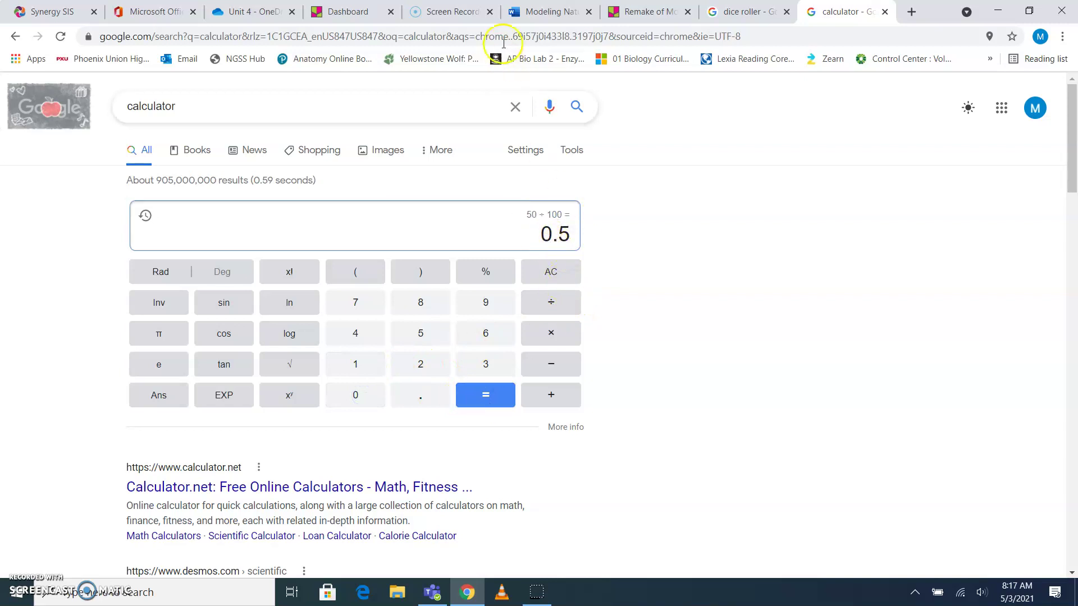
- Back in Word, enter 45 as the generation 2 allele B number and 40 as the allele b number in Data Table 3
{"action": "left_click", "coordinate": [554, 13]}
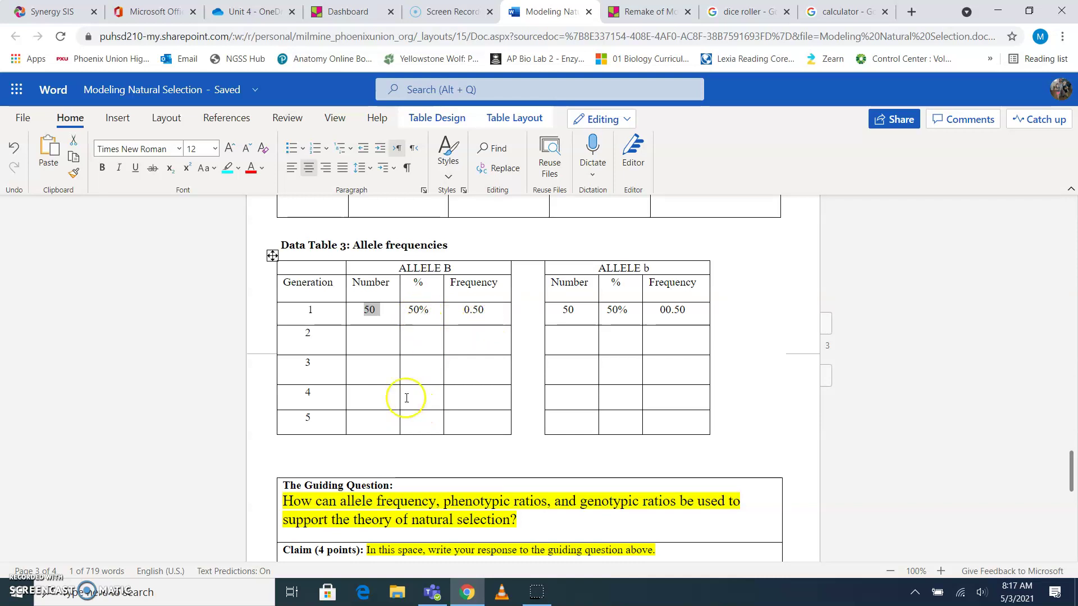
{"action": "left_click", "coordinate": [383, 341]}
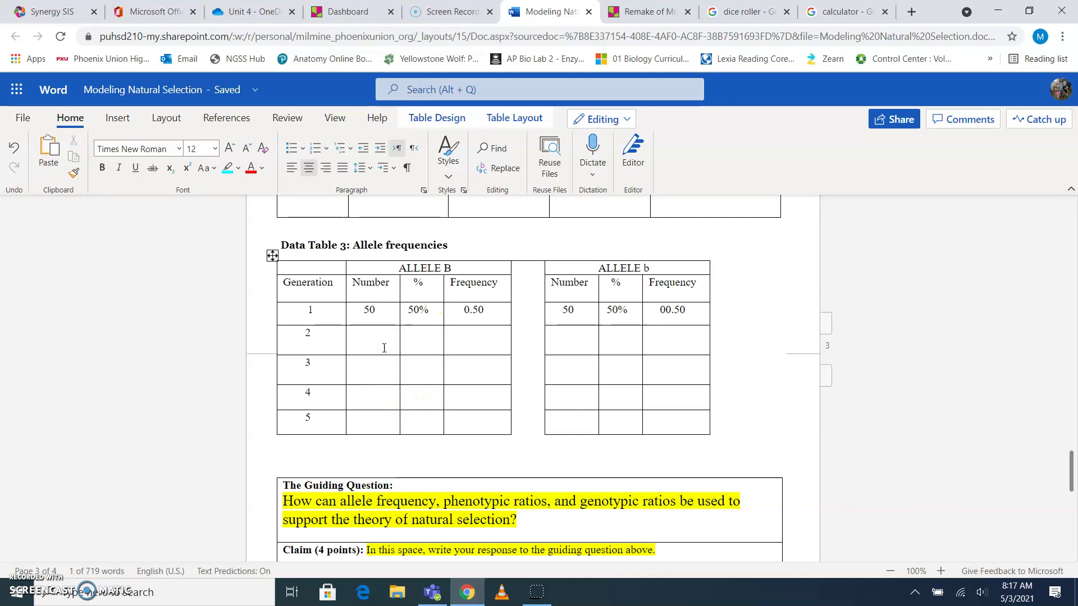
{"action": "left_click", "coordinate": [599, 428]}
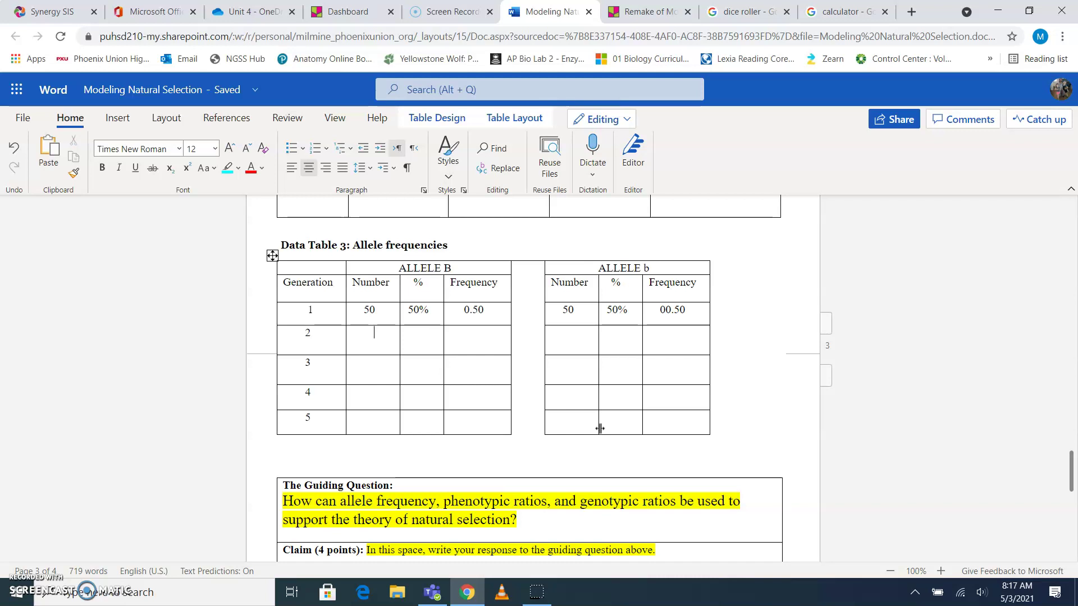
{"action": "type", "text": "45"}
{"action": "left_click", "coordinate": [573, 348]}
{"action": "left_click", "coordinate": [416, 348]}
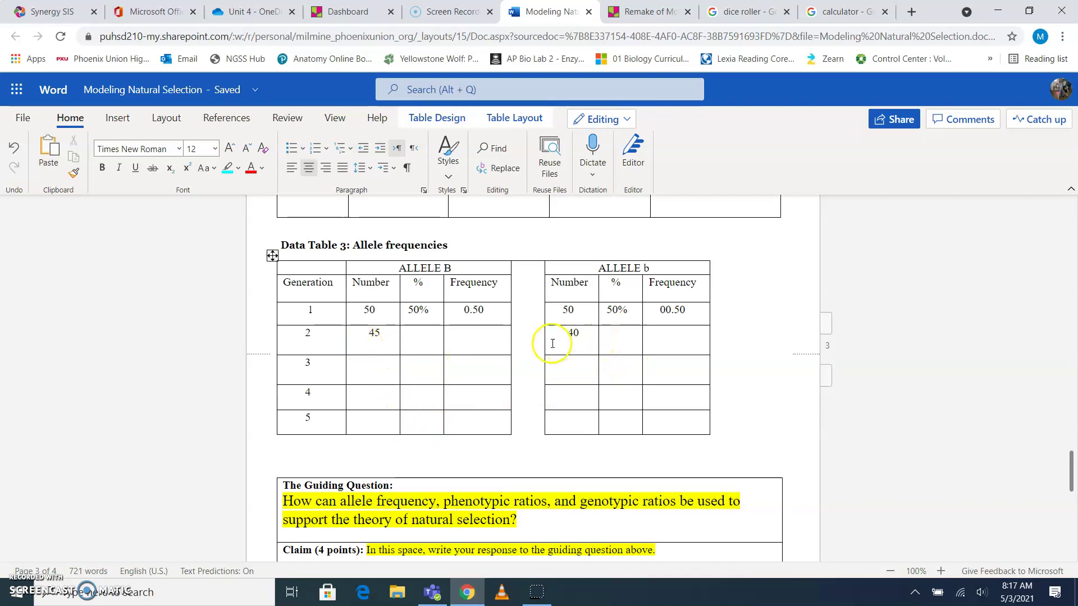
- Switch to the Google calculator and divide the generation 2 allele B number by the allele total, 45 ÷ 85
{"action": "left_click", "coordinate": [368, 333]}
{"action": "left_click", "coordinate": [845, 12]}
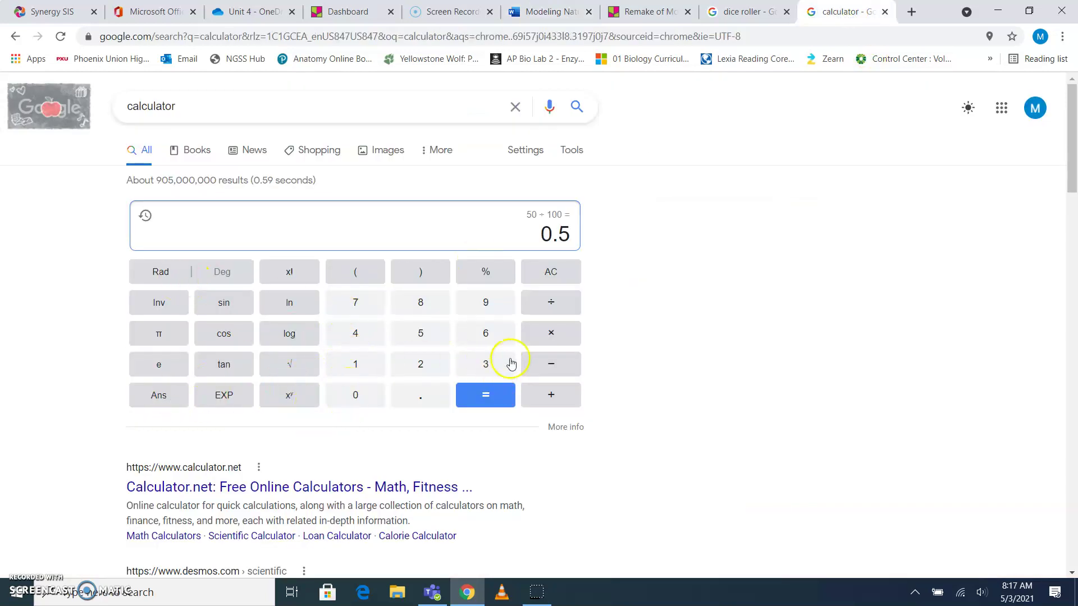
{"action": "left_click", "coordinate": [544, 282]}
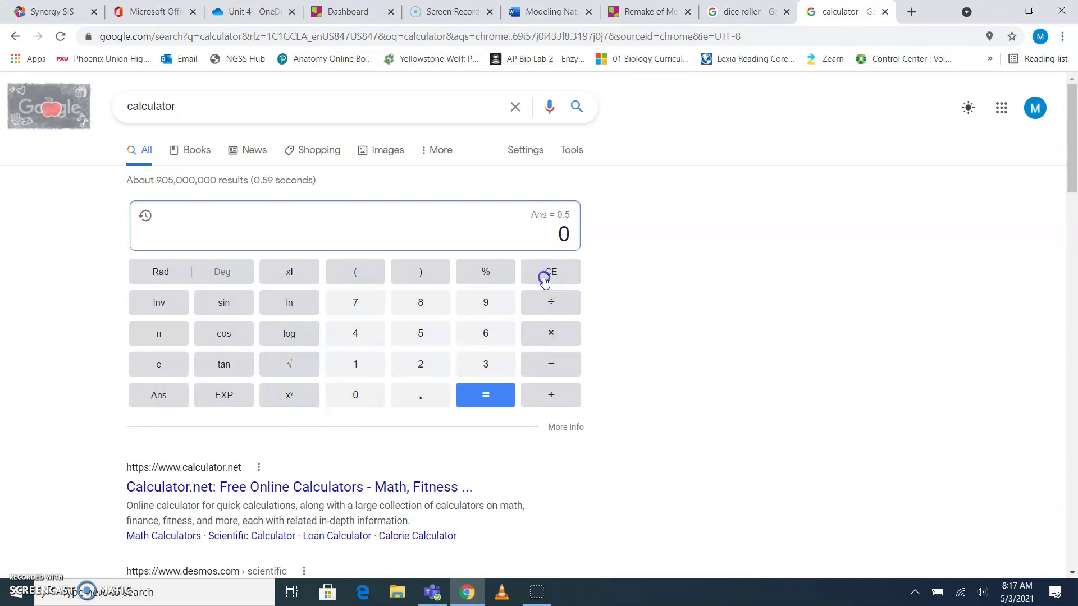
{"action": "left_click", "coordinate": [361, 335]}
{"action": "left_click", "coordinate": [403, 336]}
{"action": "left_click", "coordinate": [548, 302]}
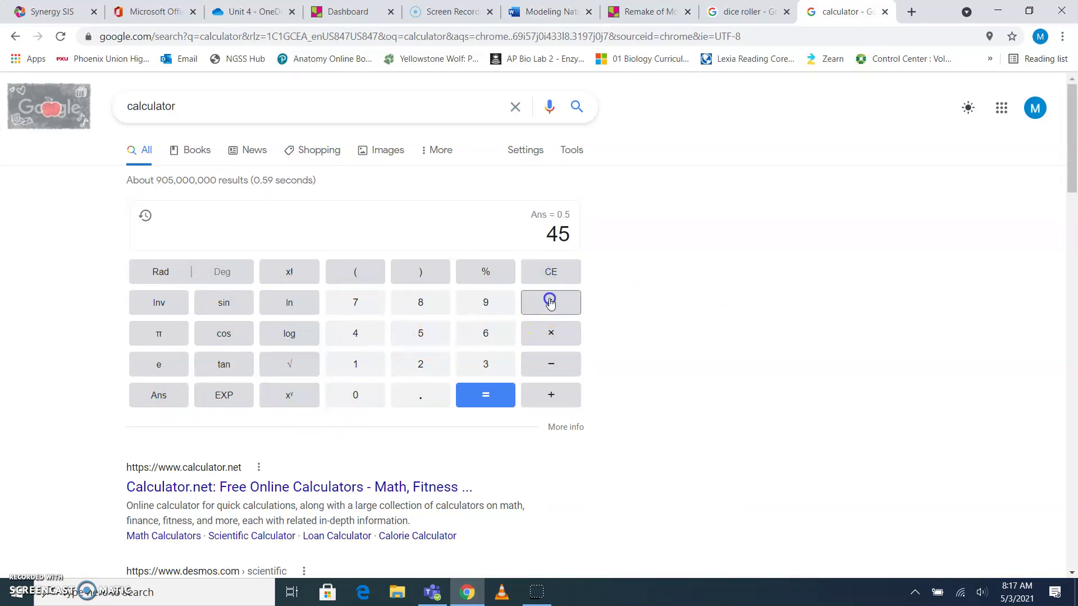
{"action": "left_click", "coordinate": [426, 304]}
{"action": "left_click", "coordinate": [421, 336]}
{"action": "left_click", "coordinate": [480, 395]}
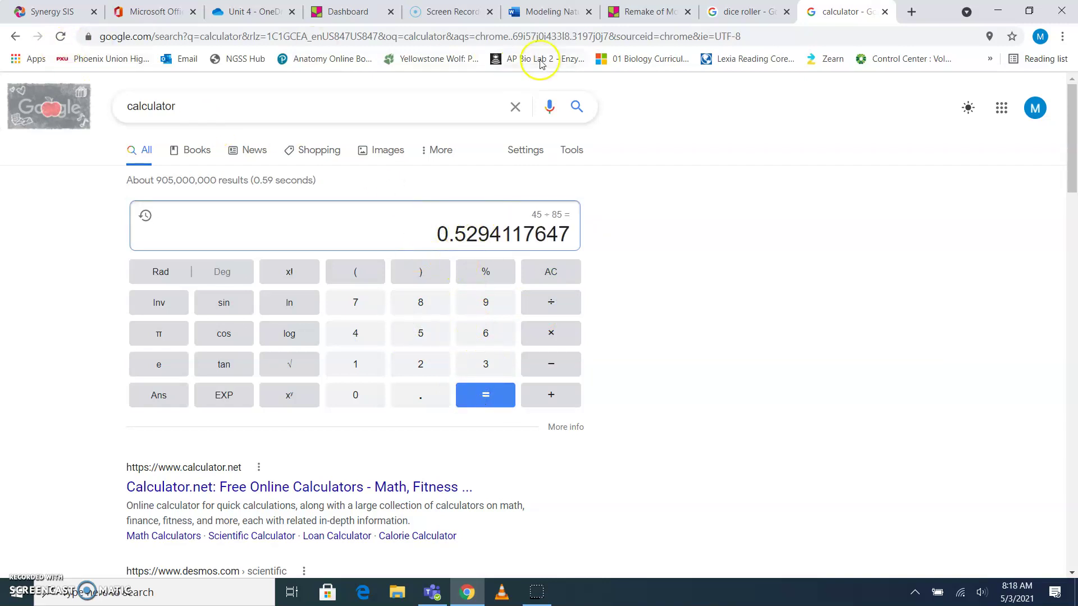
- Return to Word and enter 0.53 as the frequency and 53% as the percentage for generation 2 allele B
{"action": "left_click", "coordinate": [545, 12]}
{"action": "left_click", "coordinate": [462, 340]}
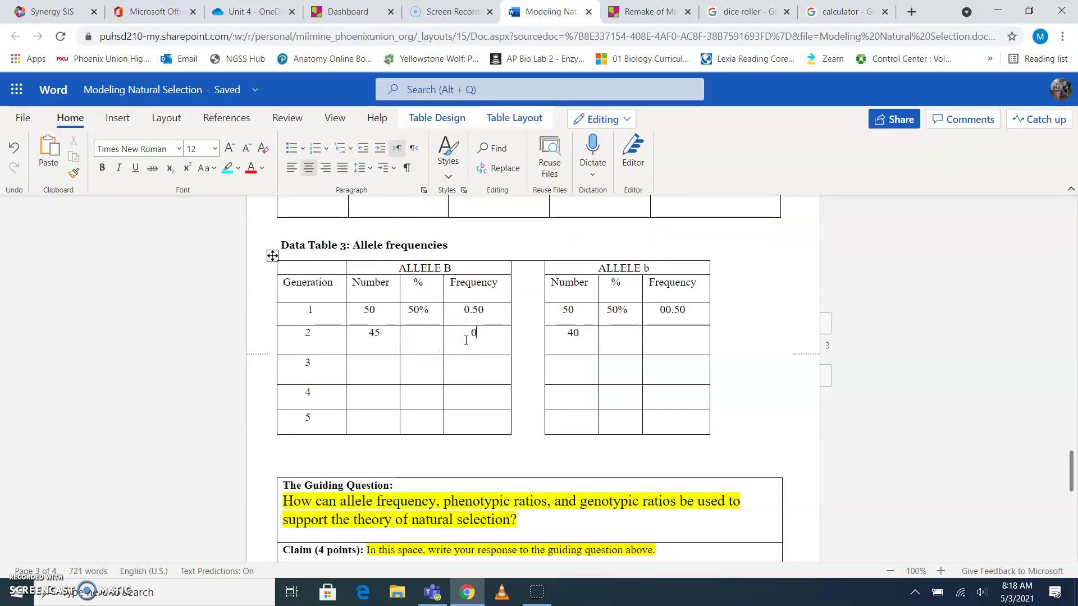
{"action": "left_click", "coordinate": [413, 340]}
{"action": "left_click", "coordinate": [582, 336]}
- Switch to the Google calculator, clear the previous result, and calculate 40 ÷ 85 for the generation 2 allele b frequency
{"action": "left_click", "coordinate": [845, 11]}
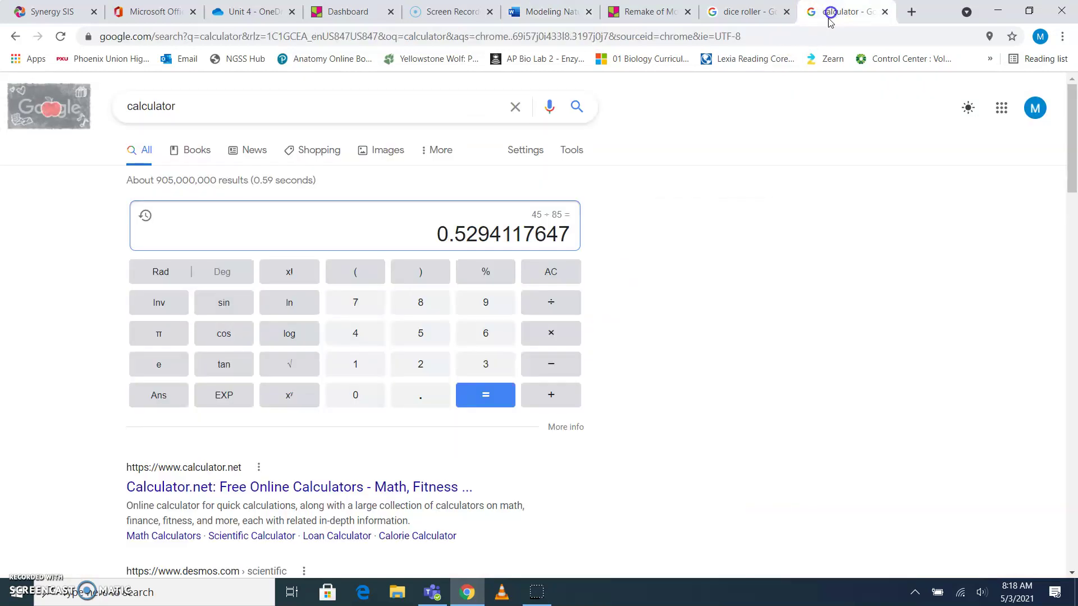
{"action": "left_click", "coordinate": [549, 270]}
{"action": "left_click", "coordinate": [355, 334]}
{"action": "left_click", "coordinate": [353, 395]}
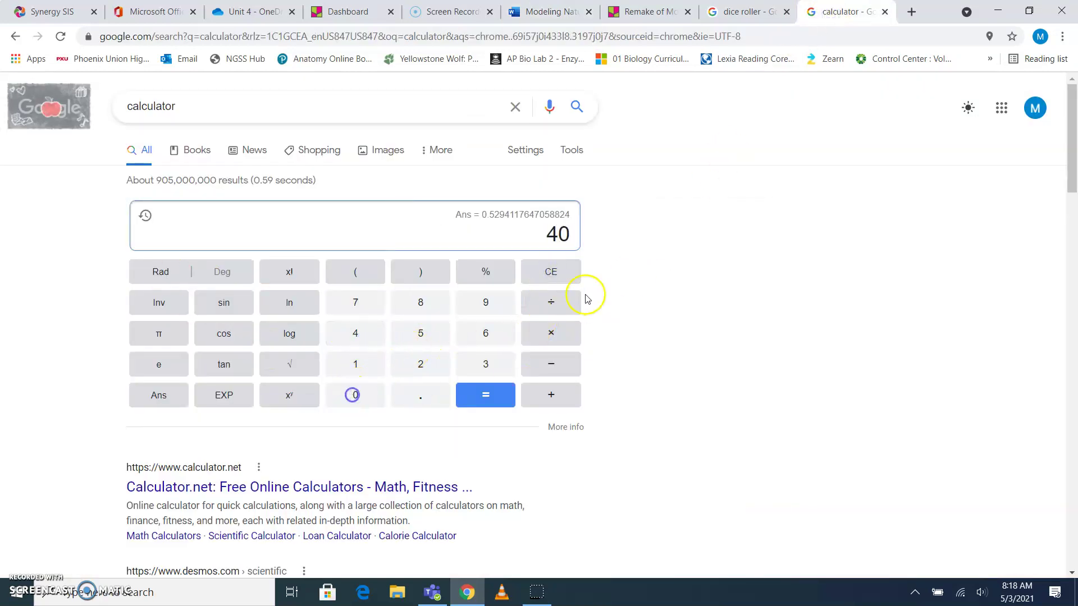
{"action": "left_click", "coordinate": [551, 300]}
{"action": "left_click", "coordinate": [420, 304]}
{"action": "left_click", "coordinate": [421, 328]}
{"action": "left_click", "coordinate": [479, 397]}
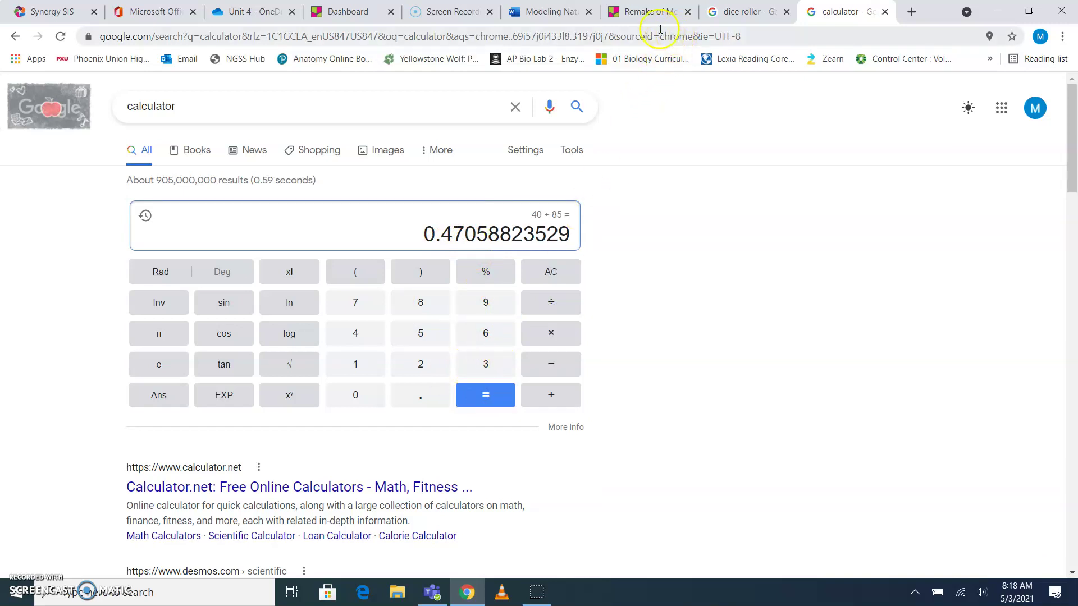
- Return to Word and enter 0.47 as the frequency and 47% as the percentage for generation 2 allele b
{"action": "left_click", "coordinate": [561, 11]}
{"action": "left_click", "coordinate": [674, 334]}
{"action": "type", "text": "0.47"}
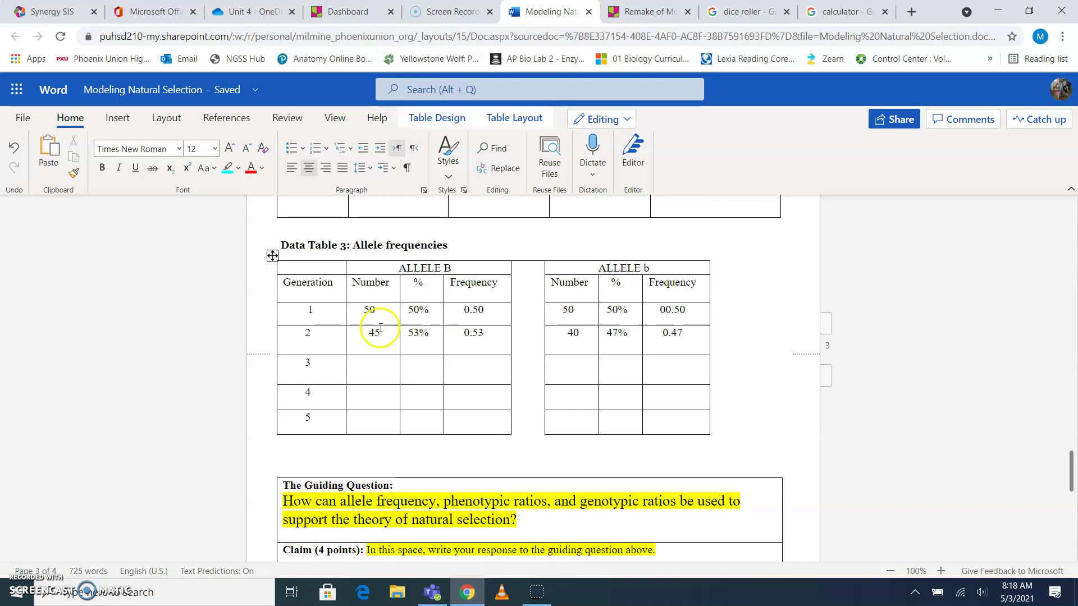
{"action": "scroll", "coordinate": [560, 461], "scroll_direction": "up", "scroll_amount": 4}
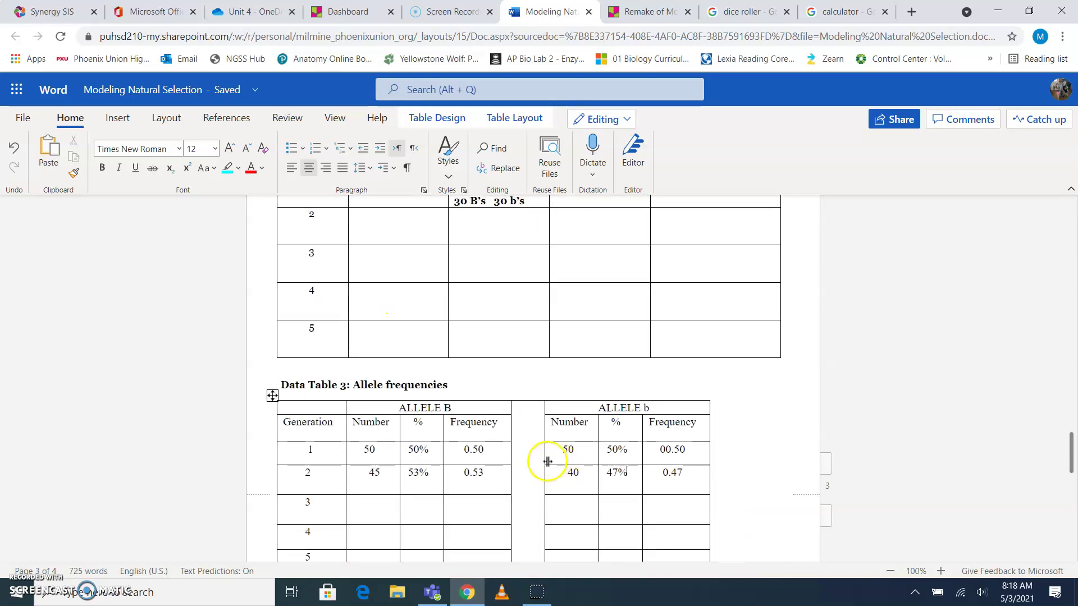